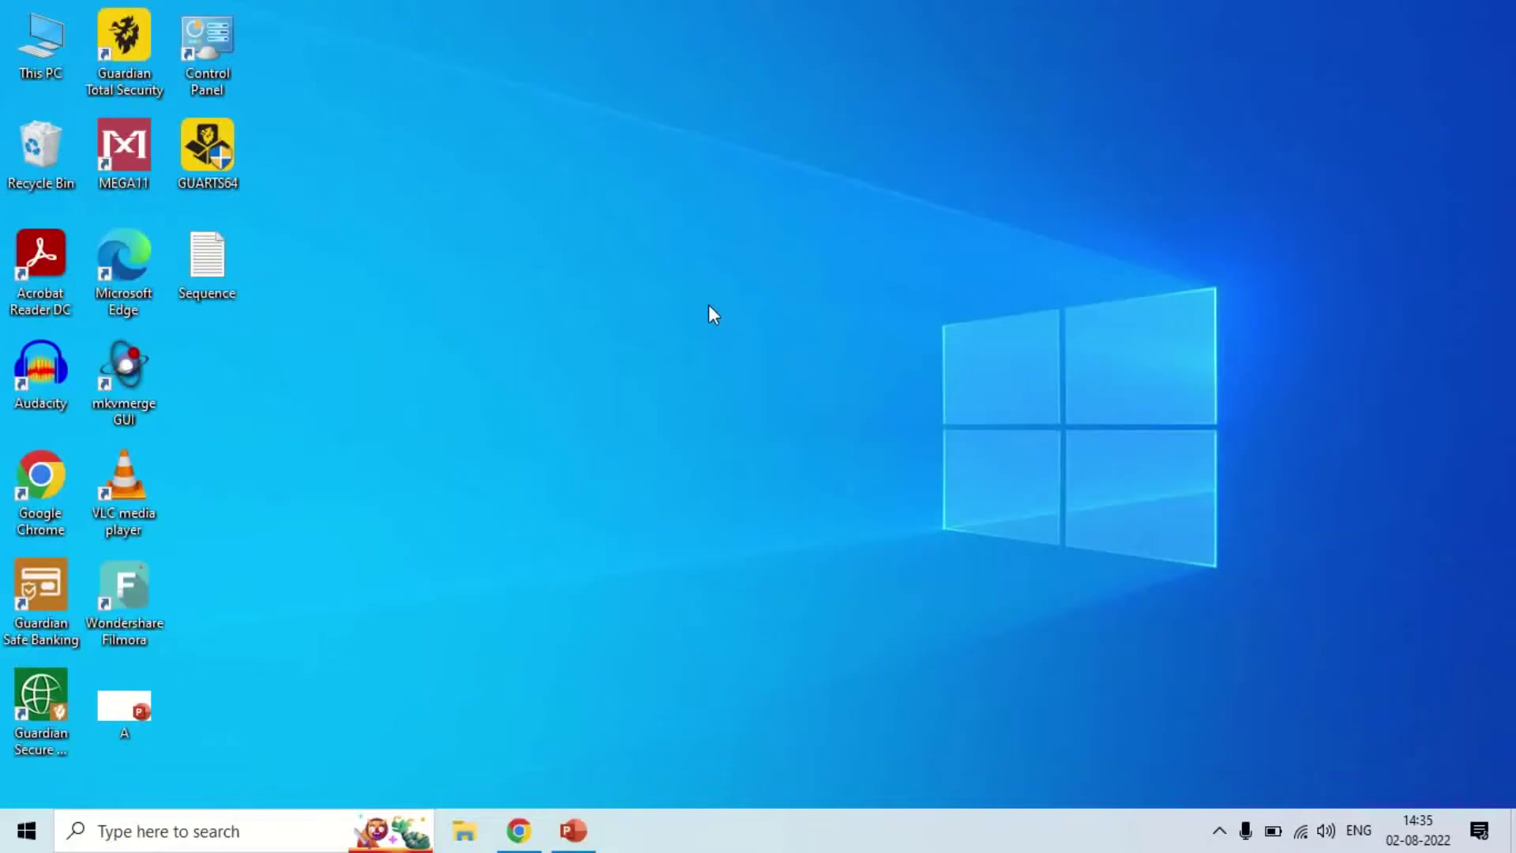
- Bring Chrome to the front and run a Google search for 'NCBI'
{"action": "left_click", "coordinate": [519, 837]}
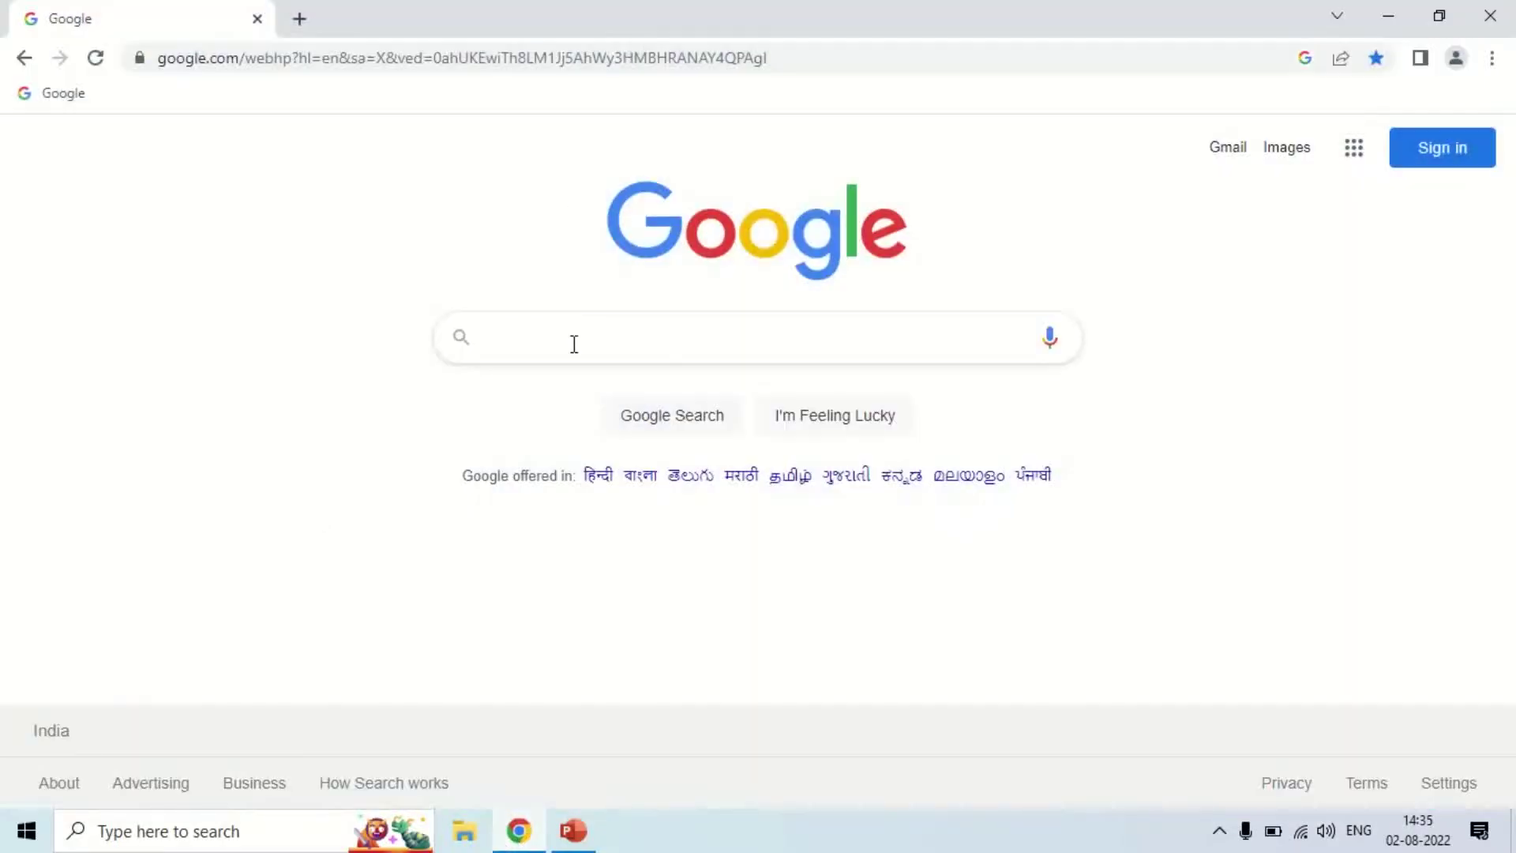
{"action": "left_click", "coordinate": [574, 344]}
{"action": "type", "text": "NCBI"}
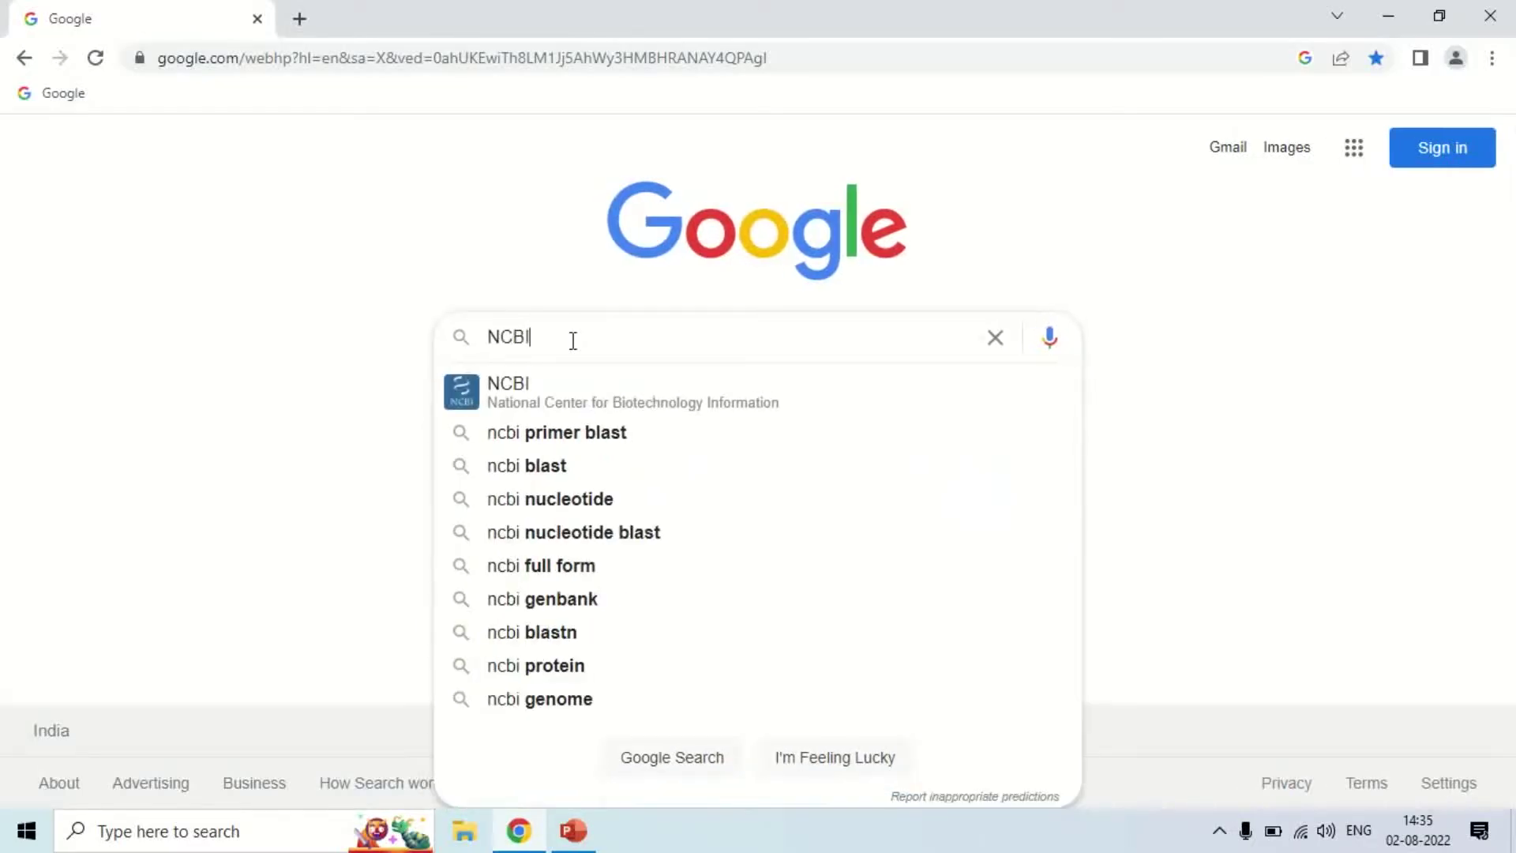
{"action": "key", "text": "Return"}
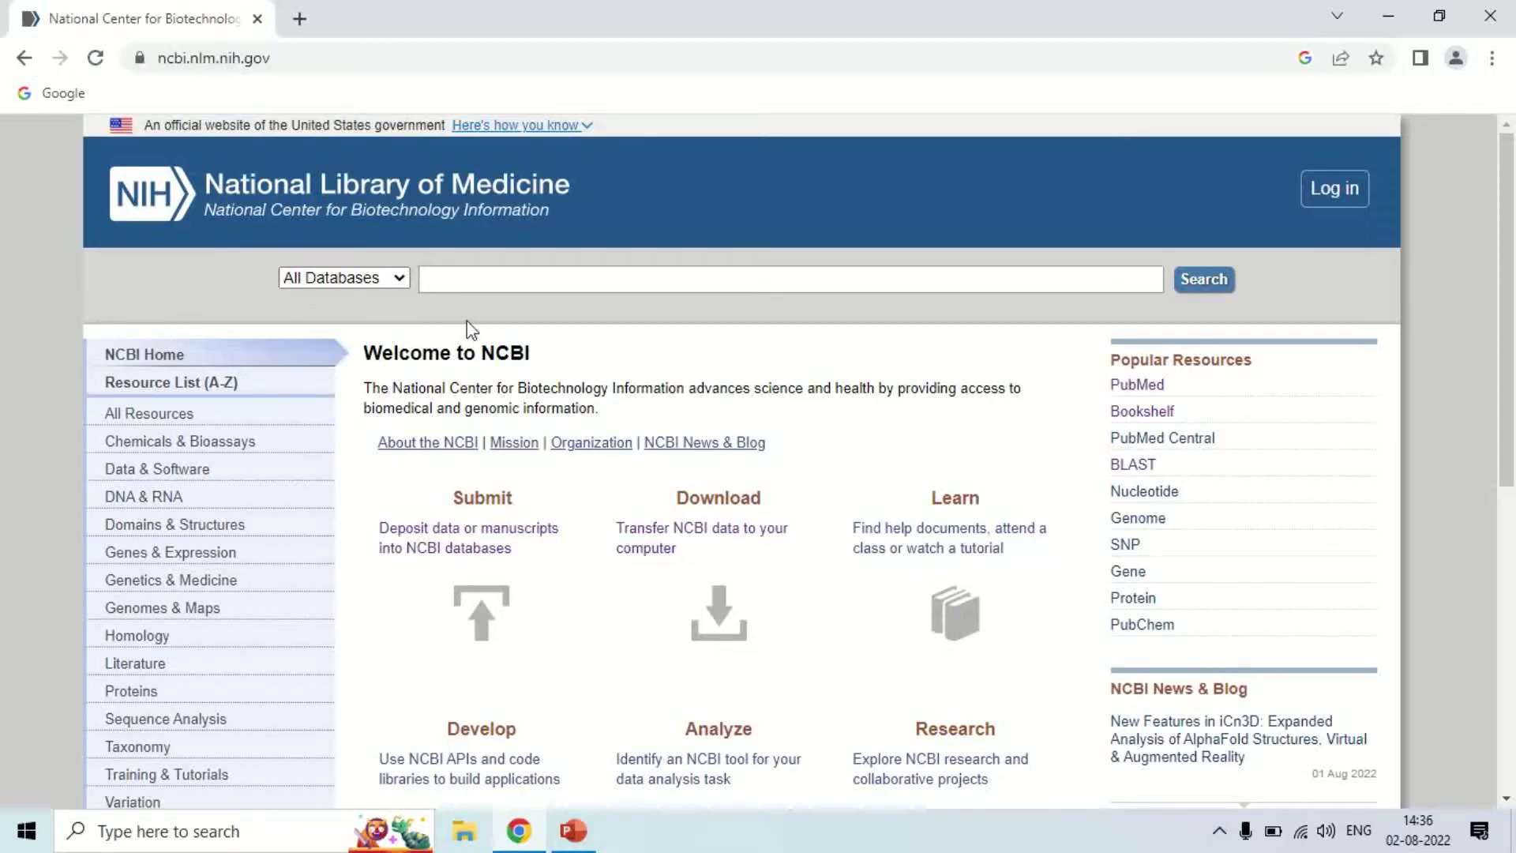
- Search NCBI's Gene database for 'HBB'
{"action": "left_click", "coordinate": [399, 275]}
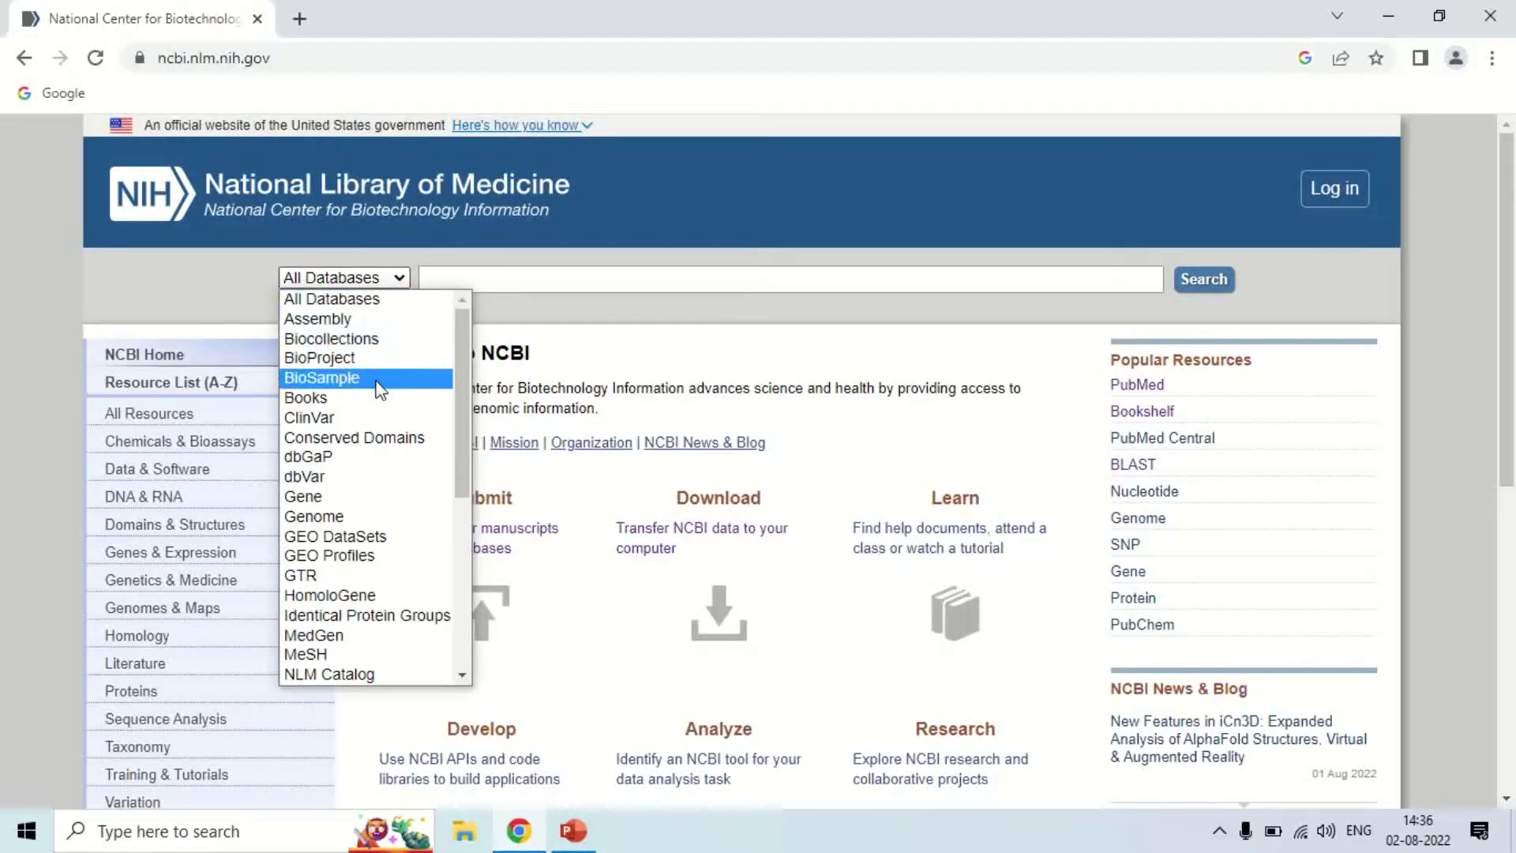
{"action": "left_click", "coordinate": [325, 496]}
{"action": "left_click", "coordinate": [536, 282]}
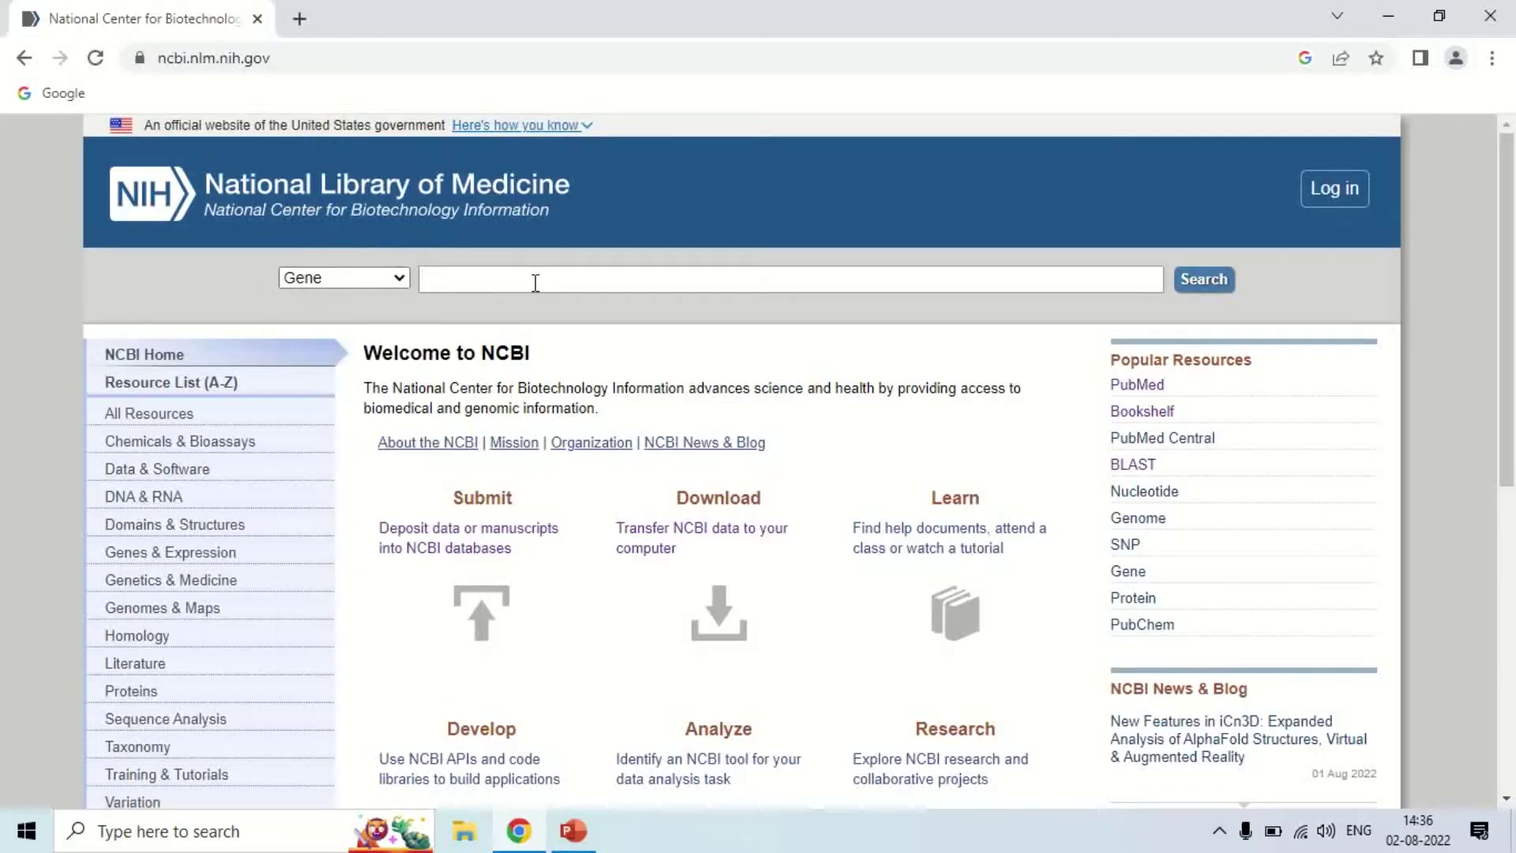
{"action": "type", "text": "HBB"}
{"action": "left_click", "coordinate": [1201, 284]}
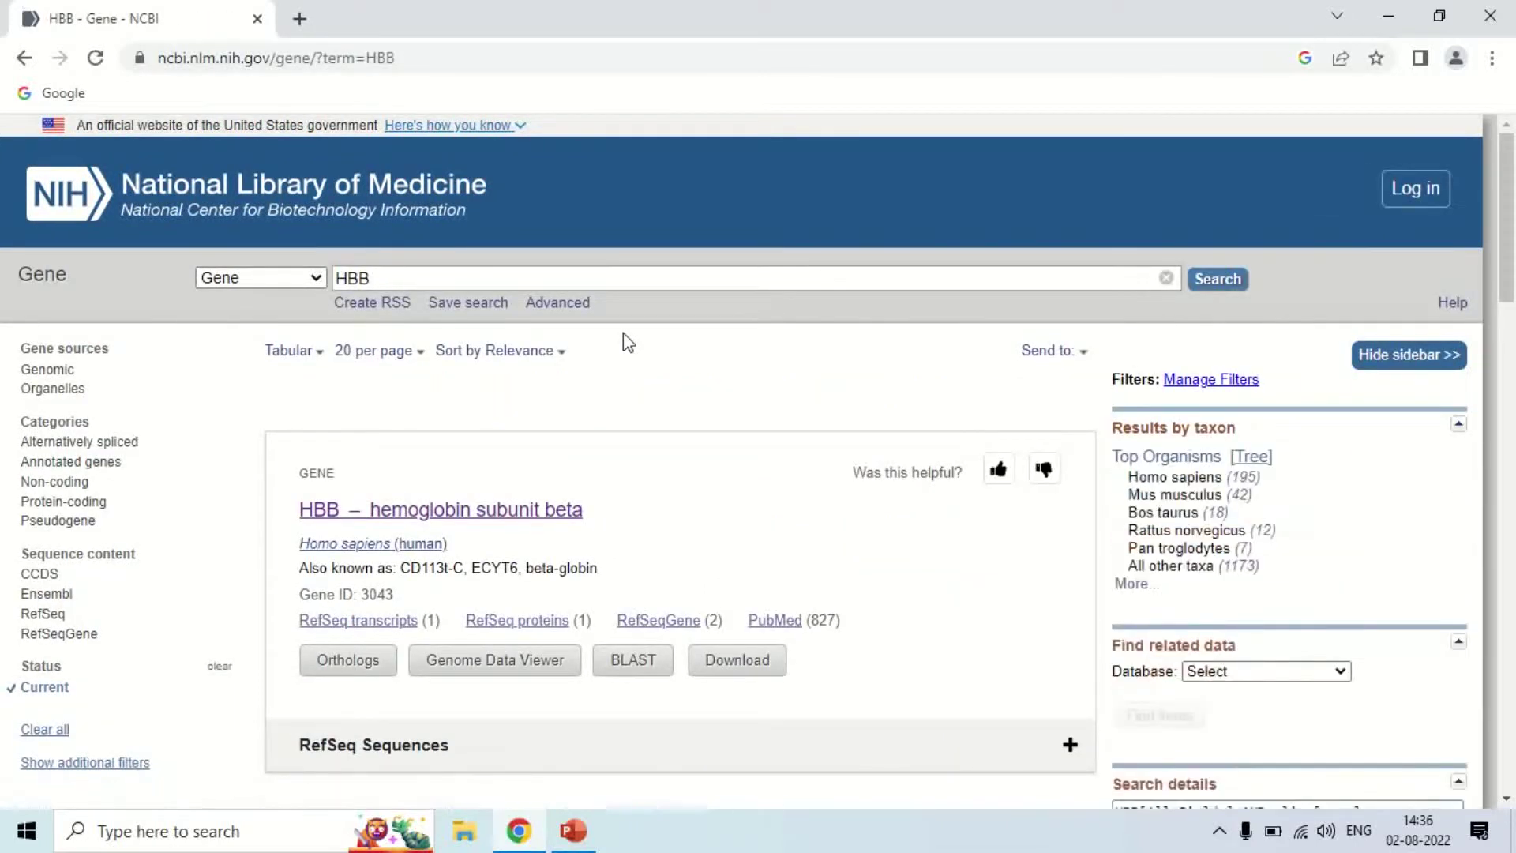
- Open the Homo sapiens HBB hemoglobin subunit beta record, Gene ID 3043, from the results
{"action": "scroll", "coordinate": [623, 333], "scroll_direction": "down", "scroll_amount": 2}
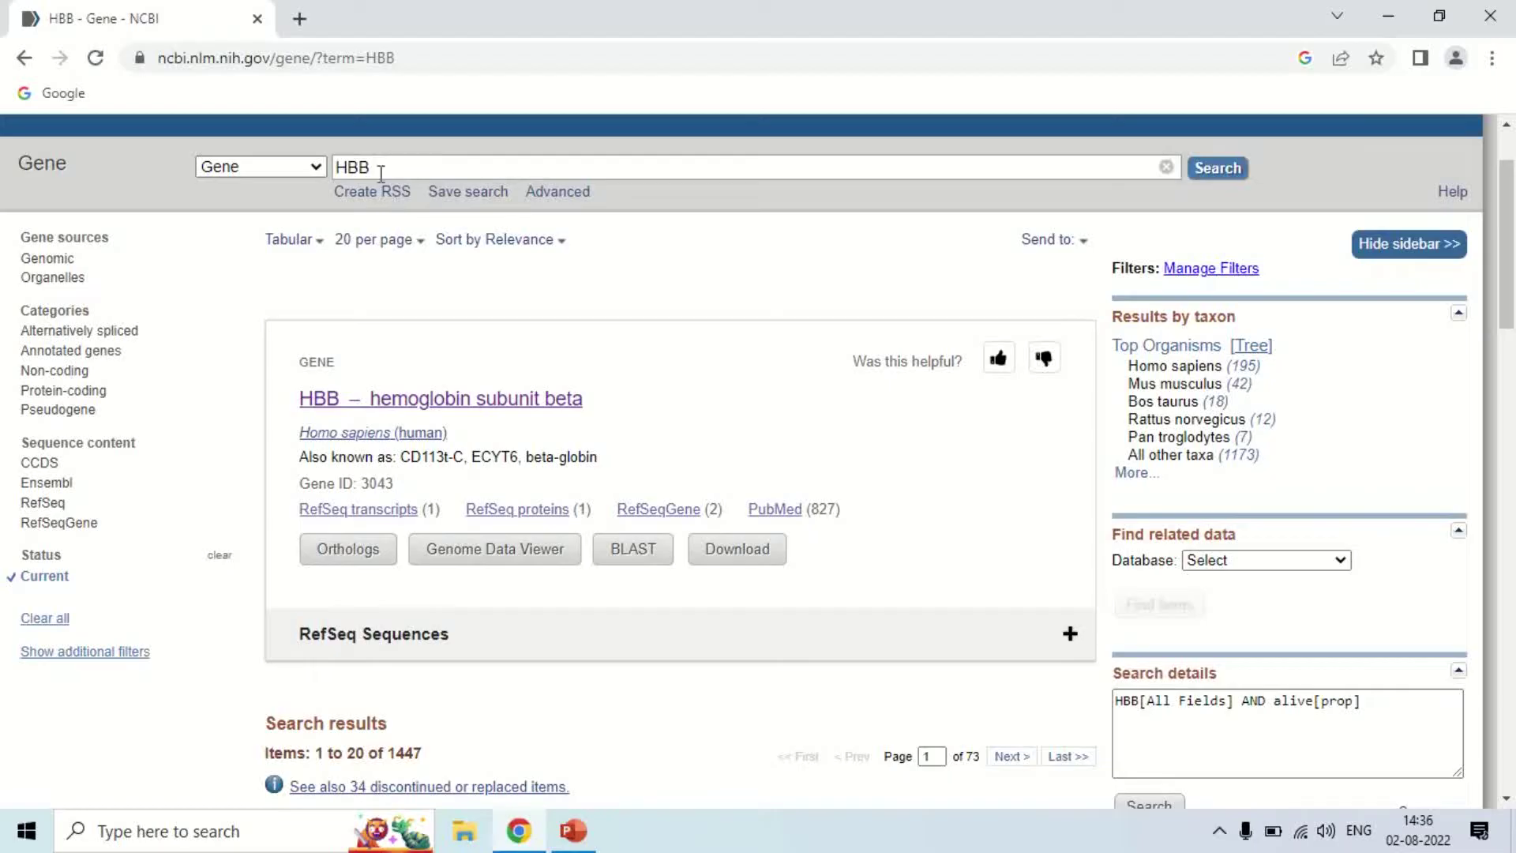
{"action": "scroll", "coordinate": [713, 255], "scroll_direction": "down", "scroll_amount": 4}
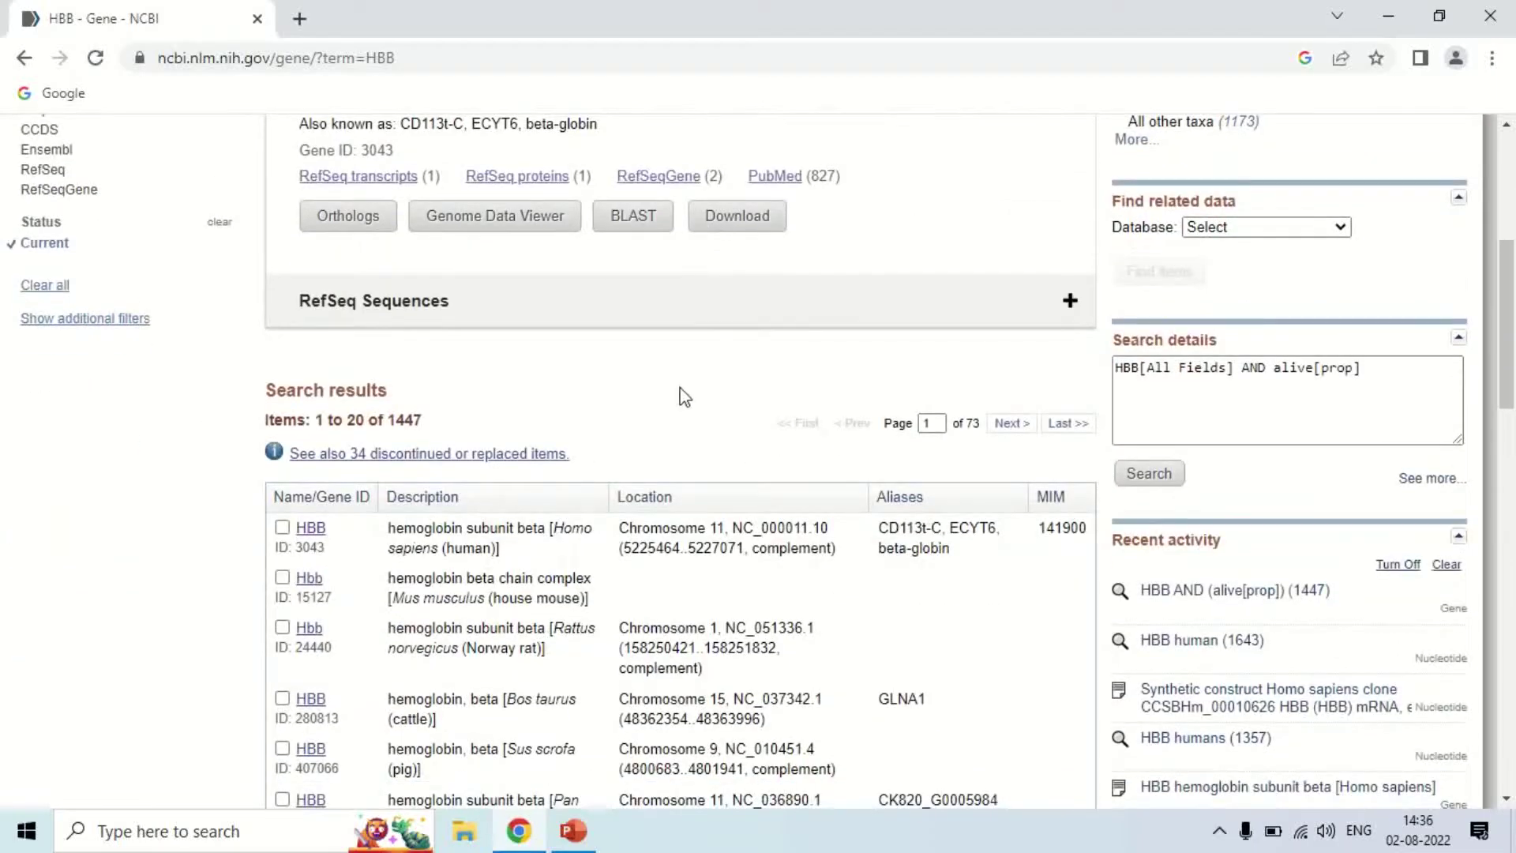
{"action": "scroll", "coordinate": [680, 387], "scroll_direction": "down", "scroll_amount": 2}
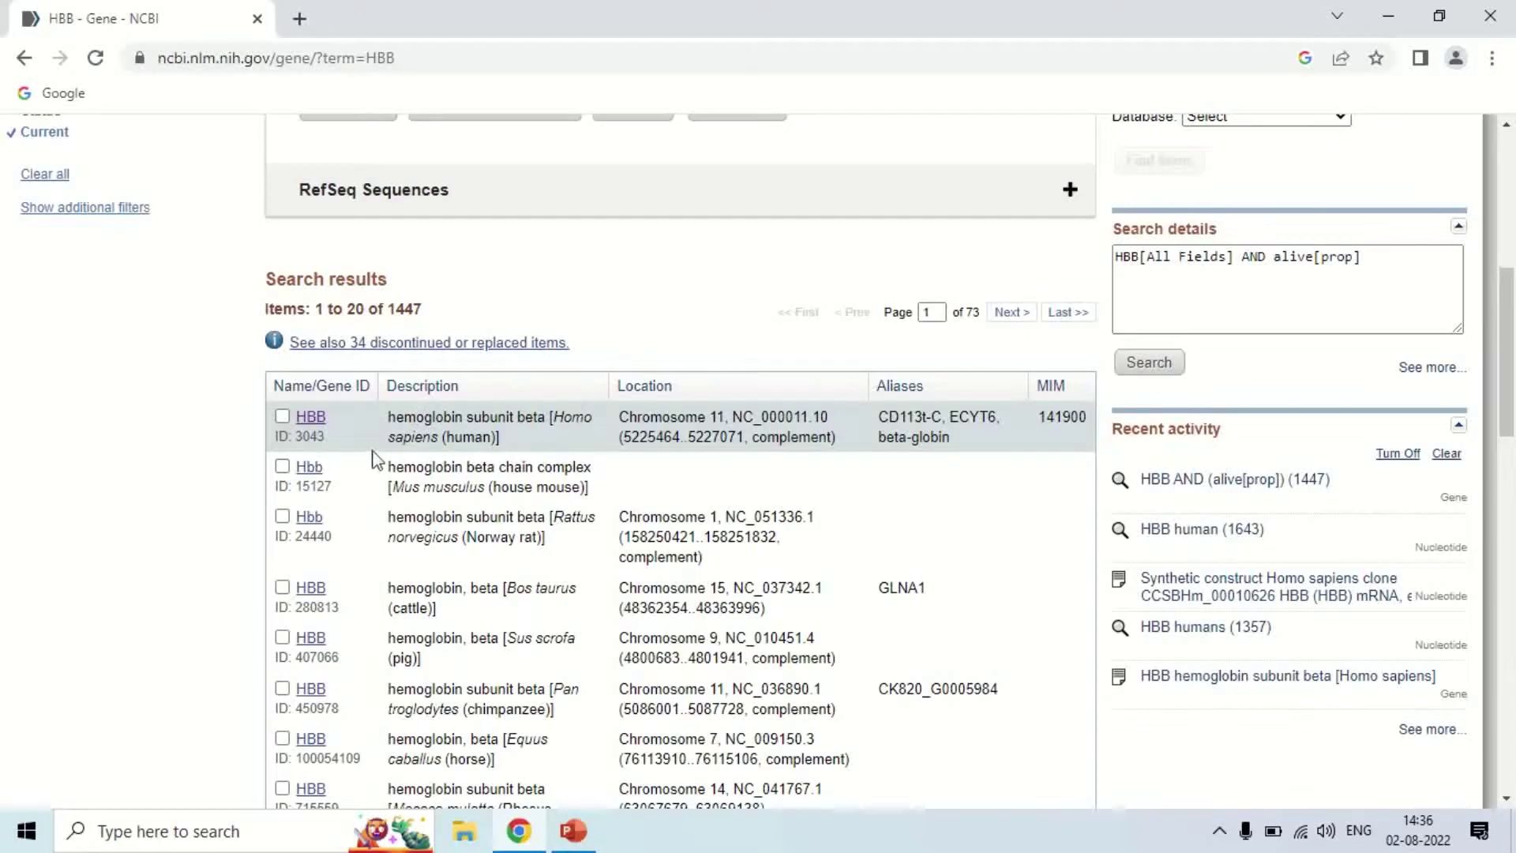
{"action": "left_click", "coordinate": [315, 417]}
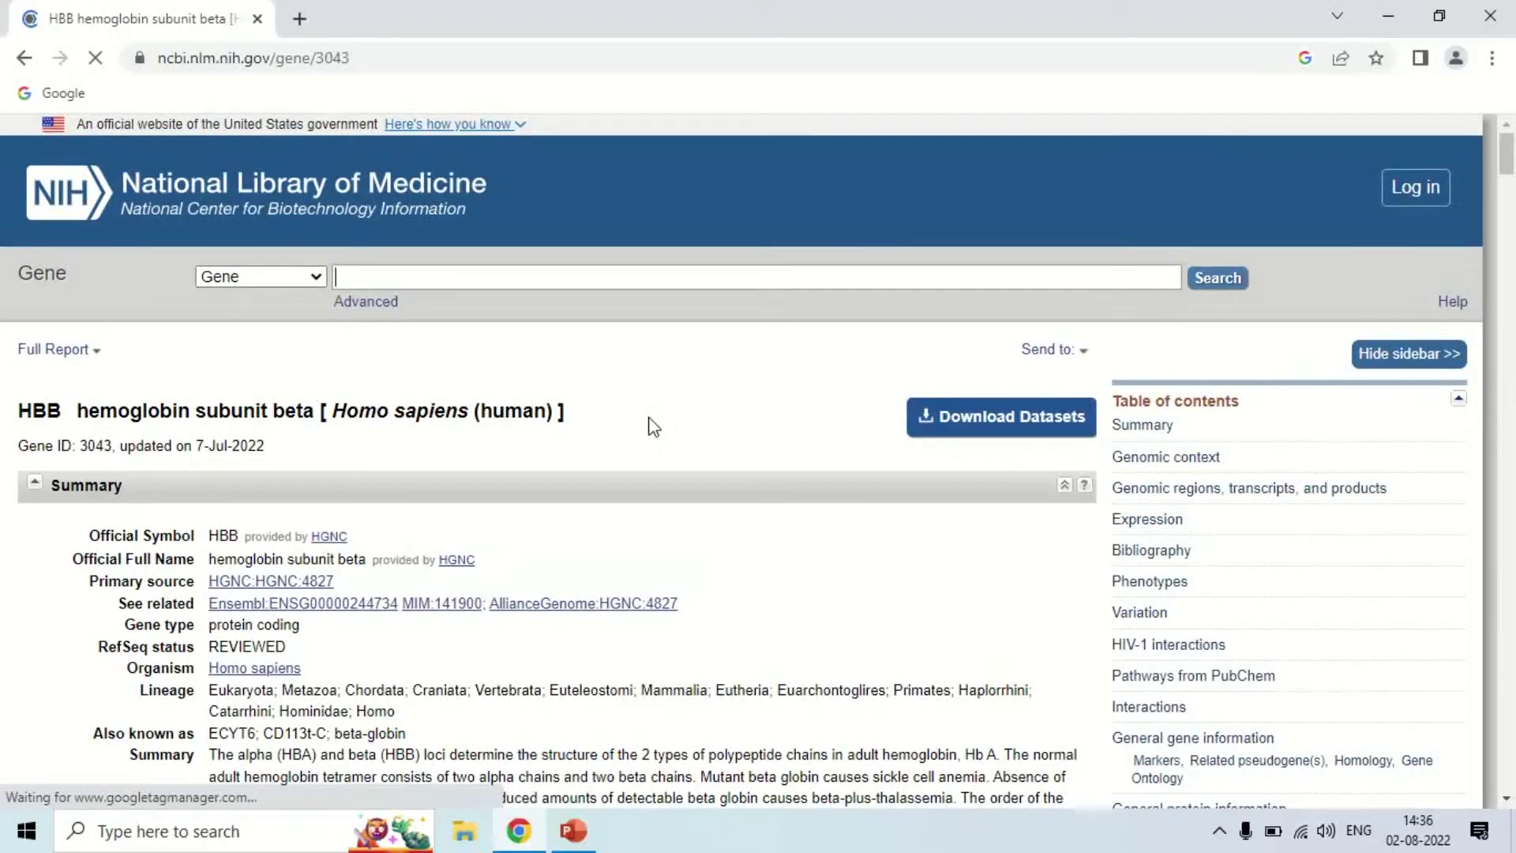
{"action": "scroll", "coordinate": [653, 427], "scroll_direction": "down", "scroll_amount": 1}
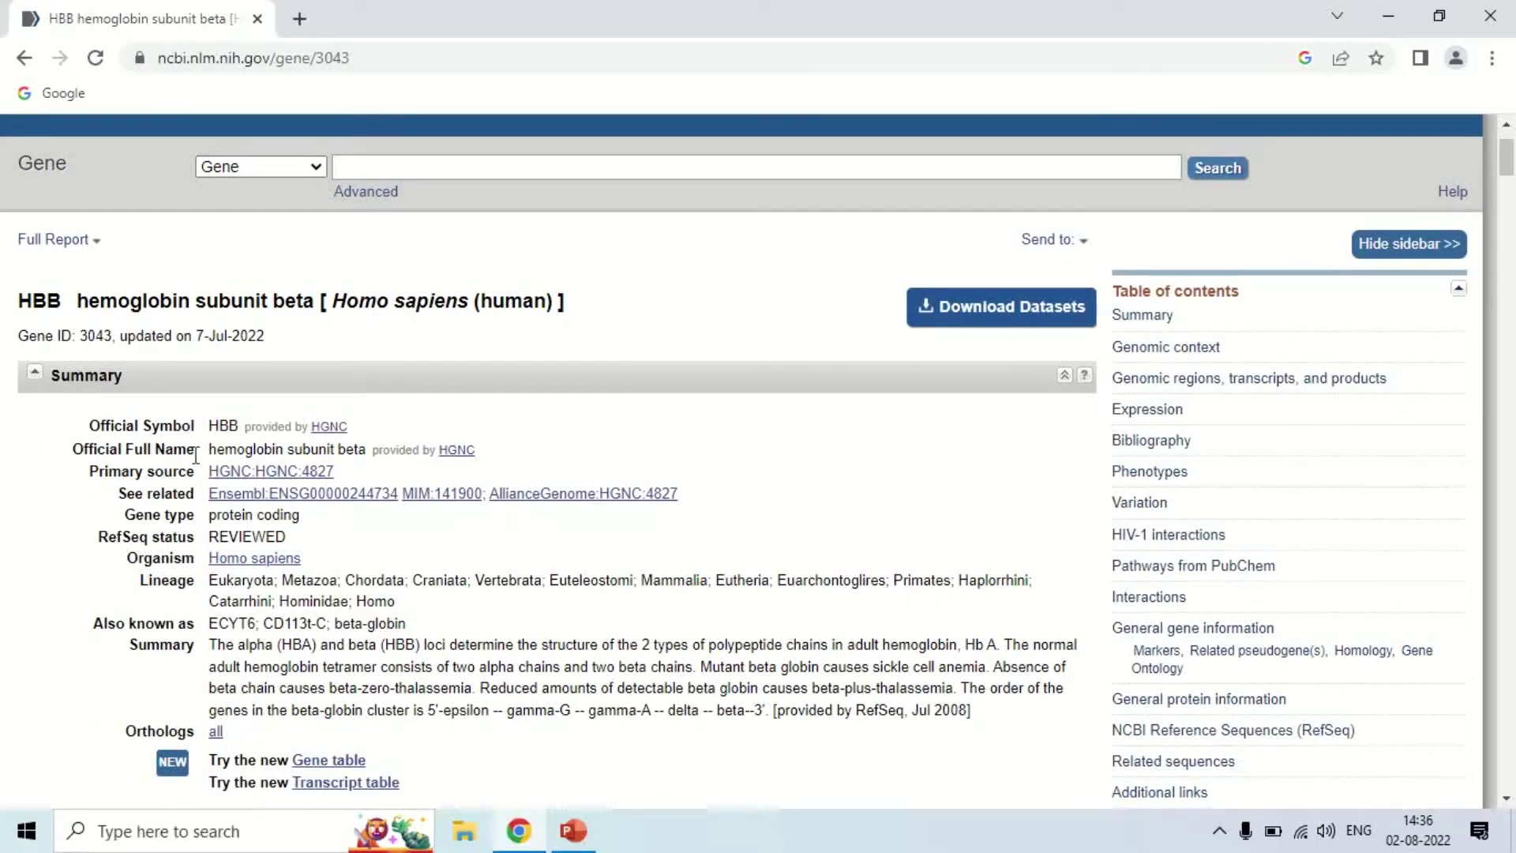
{"action": "left_click_drag", "start_coordinate": [208, 427], "coordinate": [376, 445]}
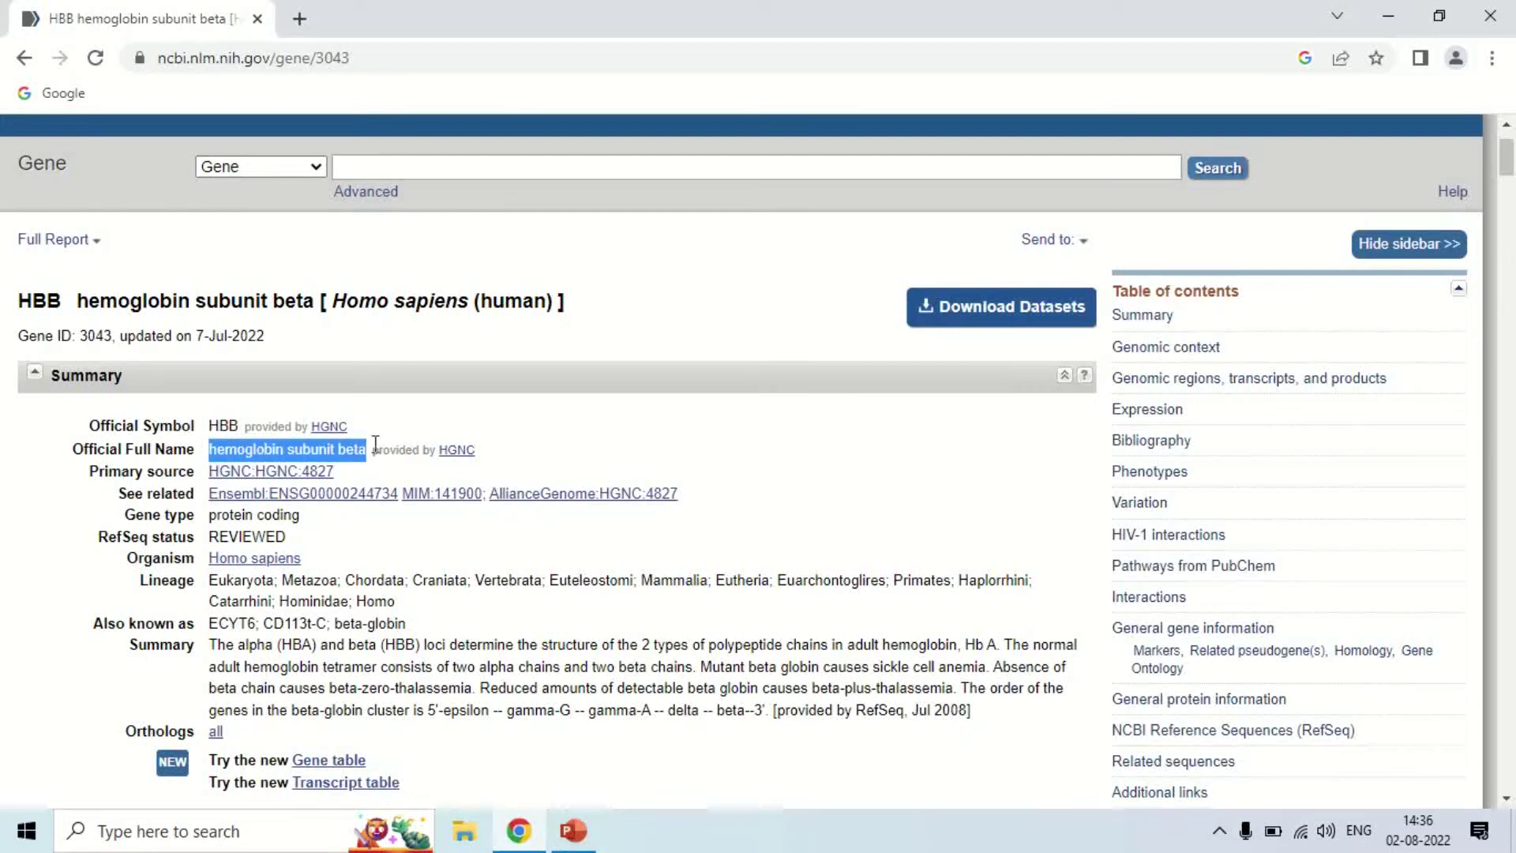
{"action": "scroll", "coordinate": [434, 565], "scroll_direction": "down", "scroll_amount": 3}
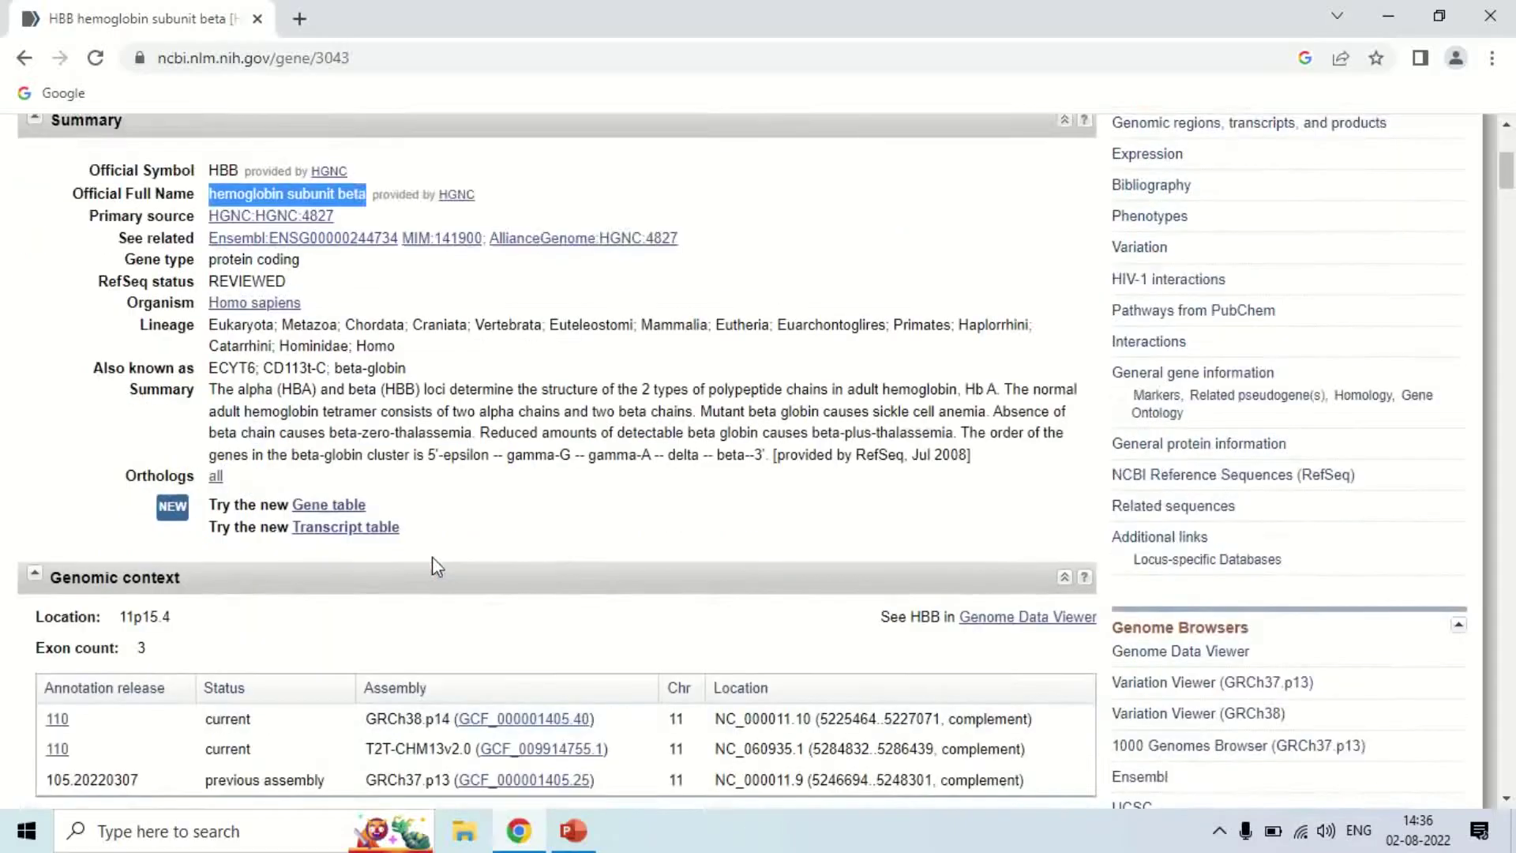
{"action": "scroll", "coordinate": [433, 557], "scroll_direction": "down", "scroll_amount": 2}
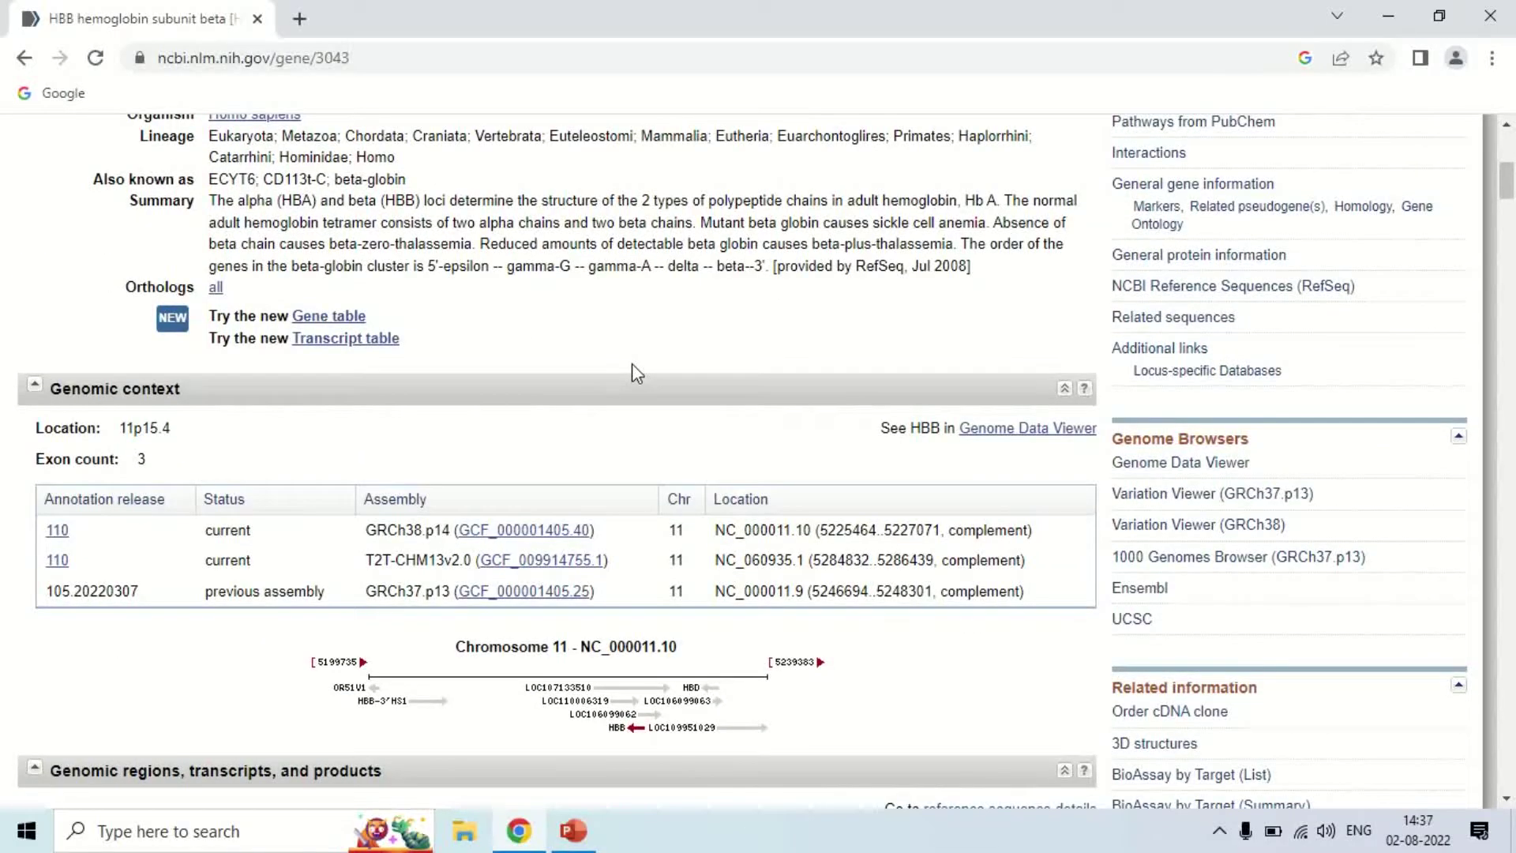
{"action": "scroll", "coordinate": [632, 371], "scroll_direction": "down", "scroll_amount": 1}
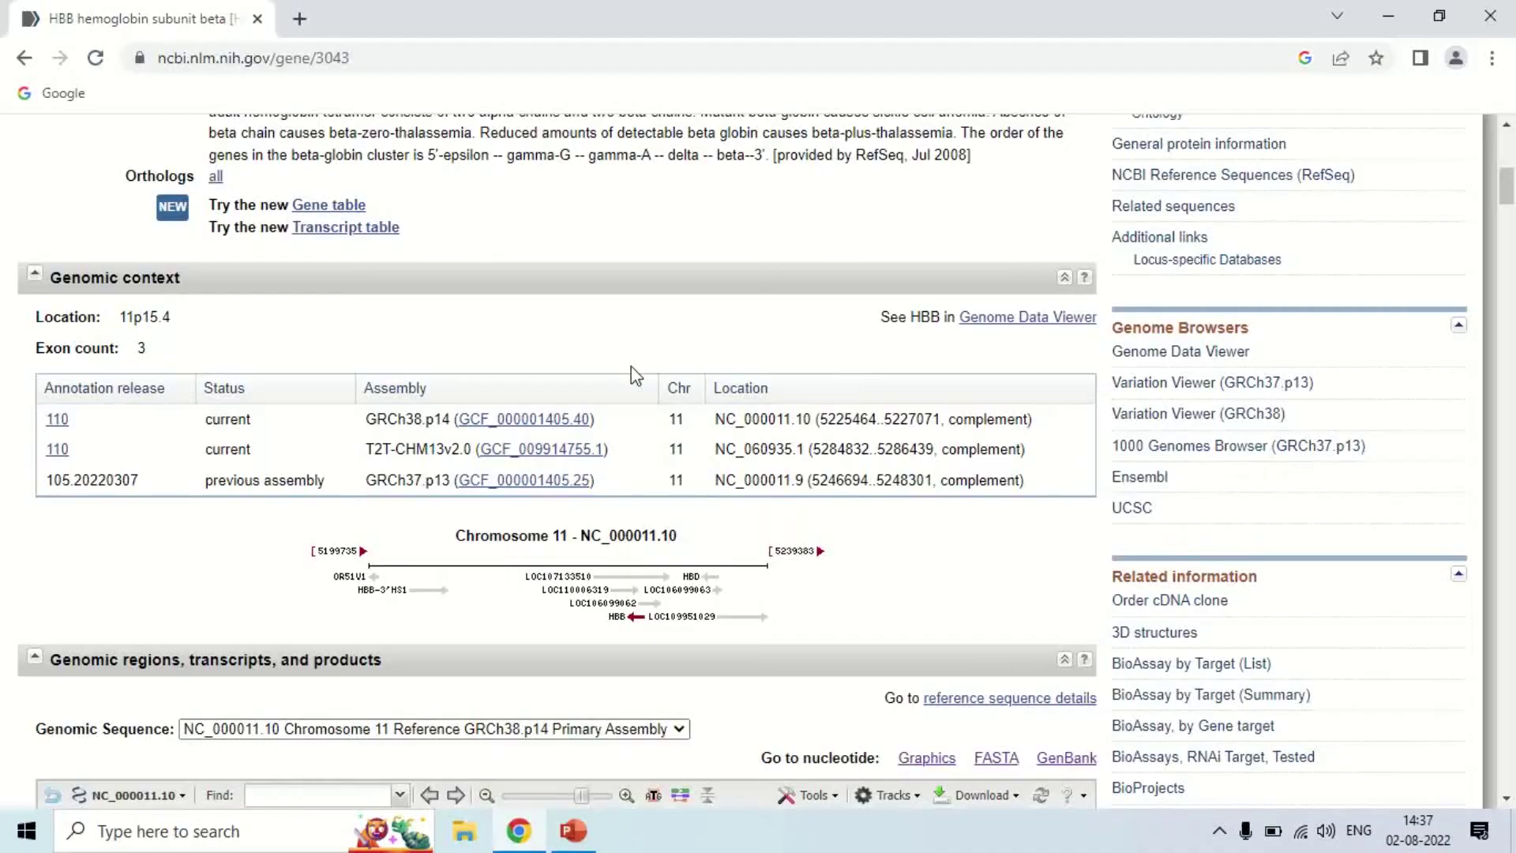
{"action": "scroll", "coordinate": [634, 378], "scroll_direction": "down", "scroll_amount": 1}
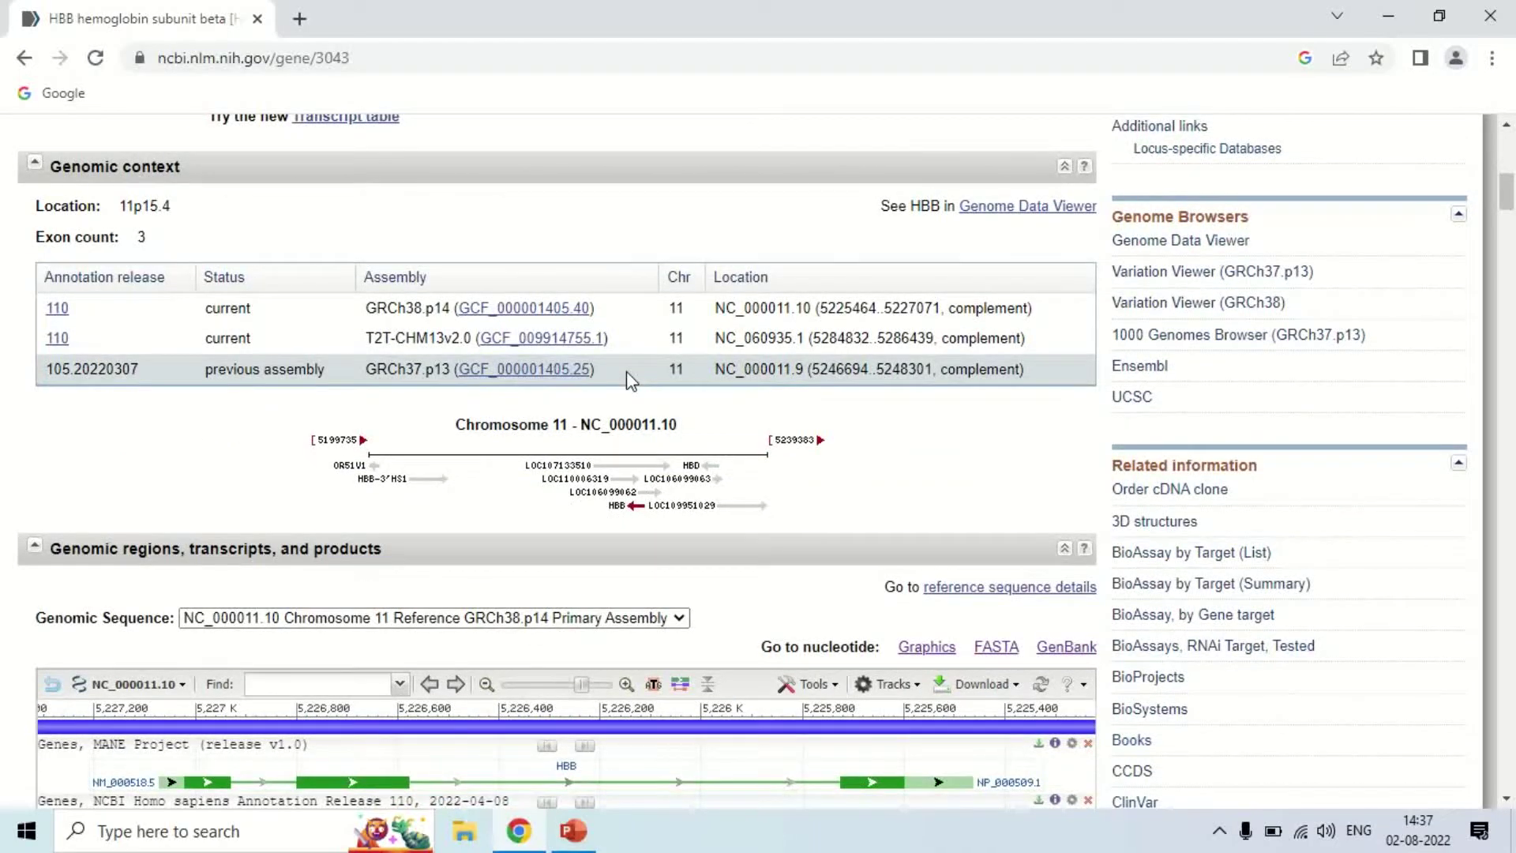
{"action": "scroll", "coordinate": [627, 372], "scroll_direction": "down", "scroll_amount": 3}
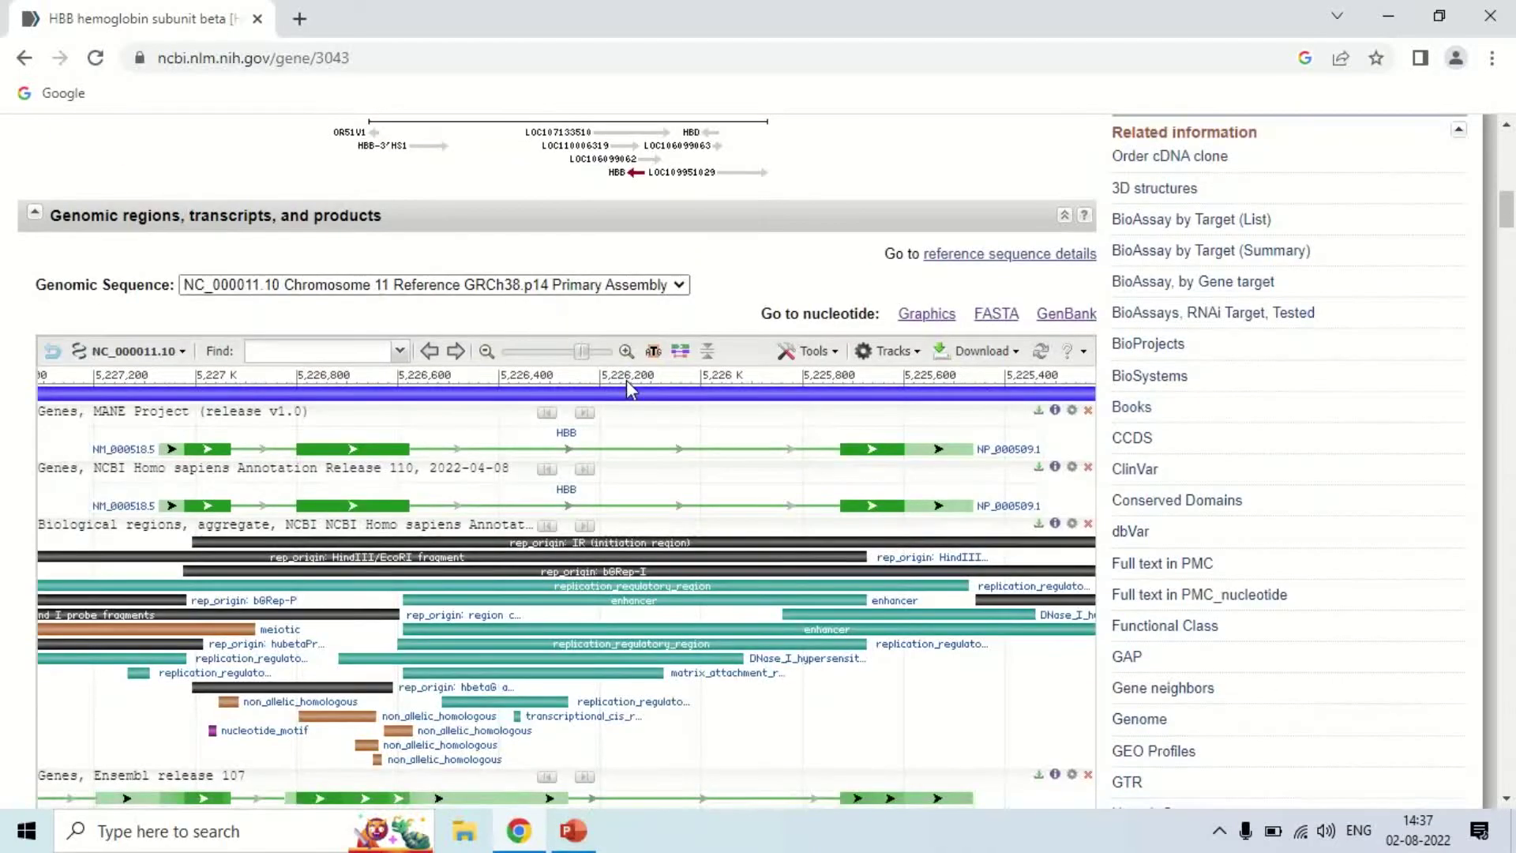
{"action": "scroll", "coordinate": [629, 389], "scroll_direction": "down", "scroll_amount": 1}
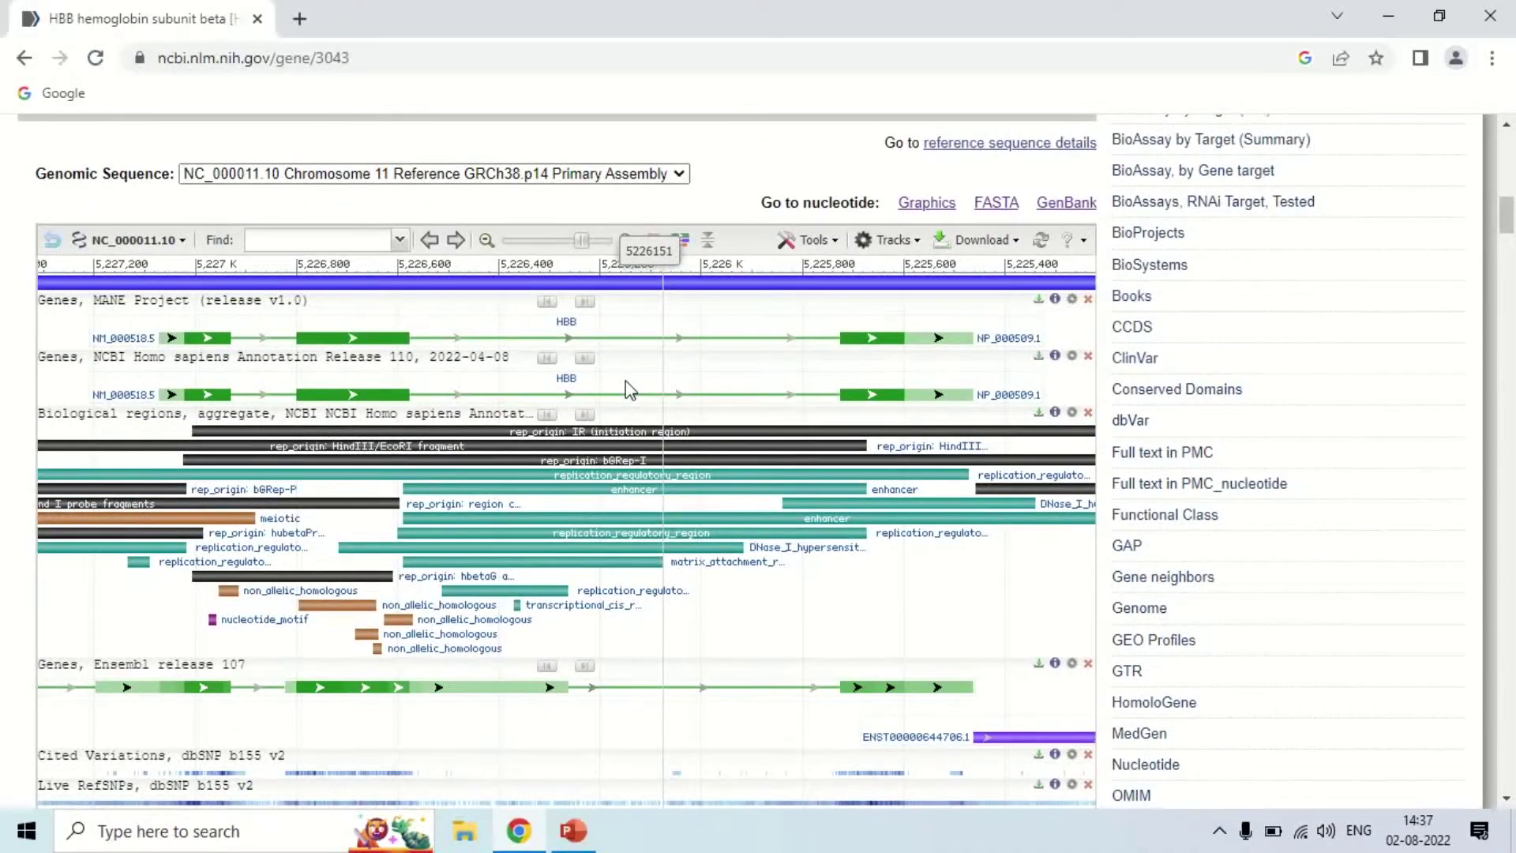
{"action": "scroll", "coordinate": [629, 390], "scroll_direction": "down", "scroll_amount": 1}
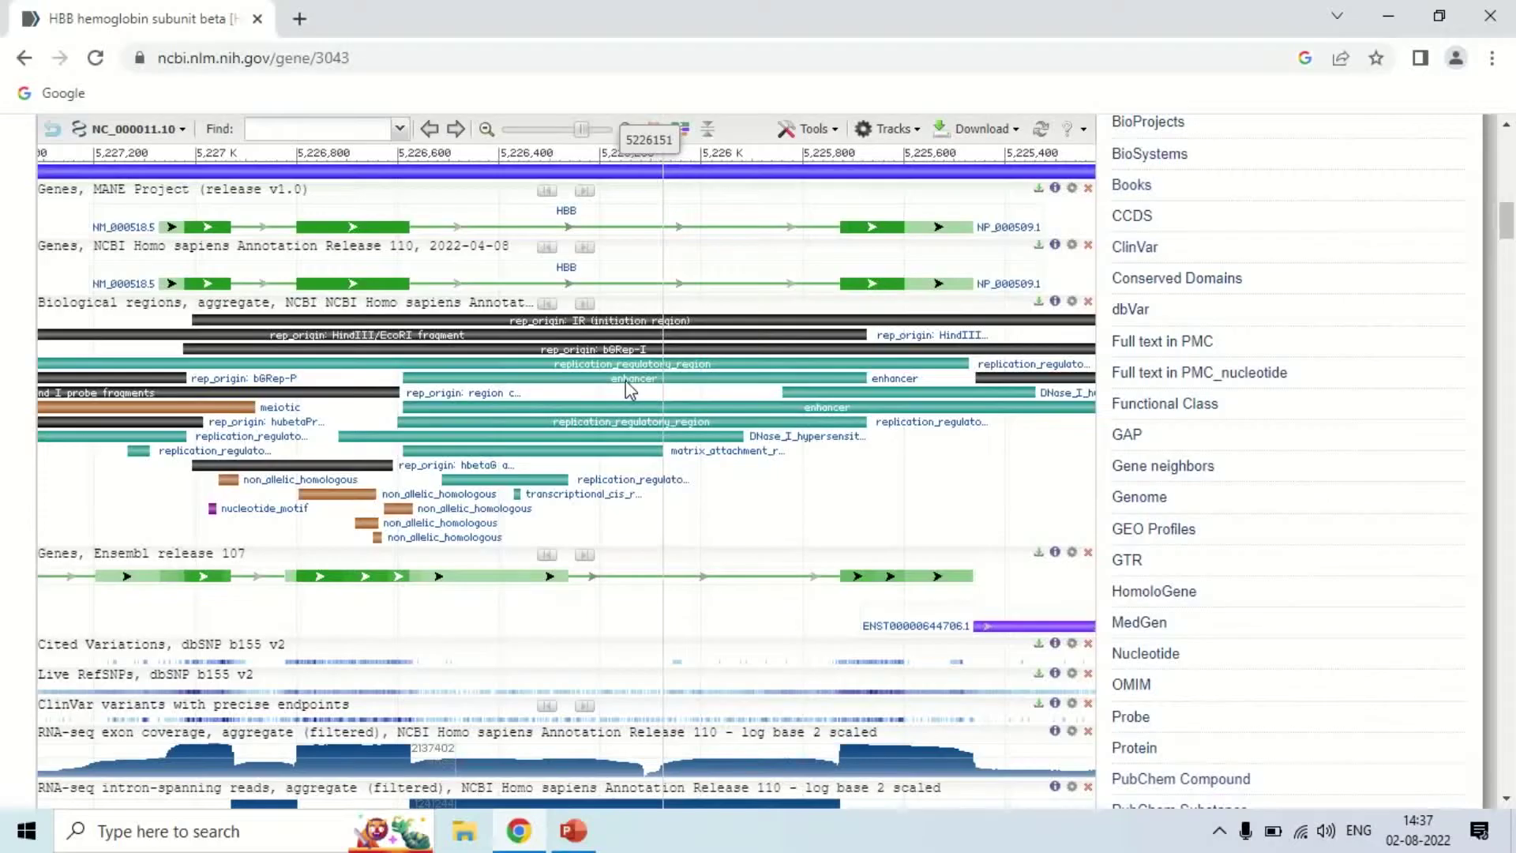
{"action": "scroll", "coordinate": [494, 345], "scroll_direction": "up", "scroll_amount": 1}
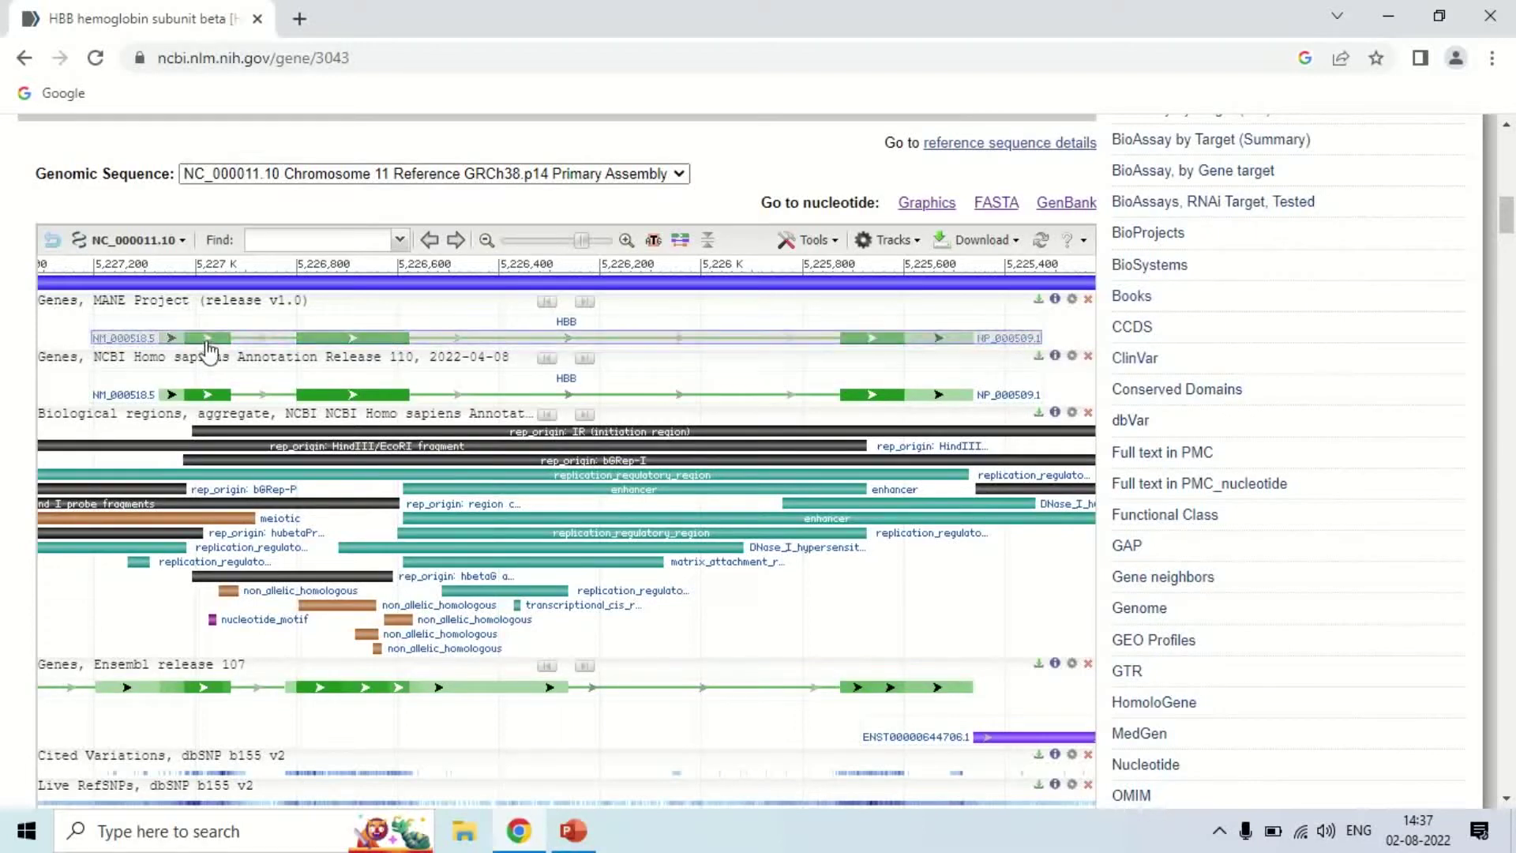
{"action": "mouse_move", "coordinate": [374, 349]}
{"action": "mouse_move", "coordinate": [880, 348]}
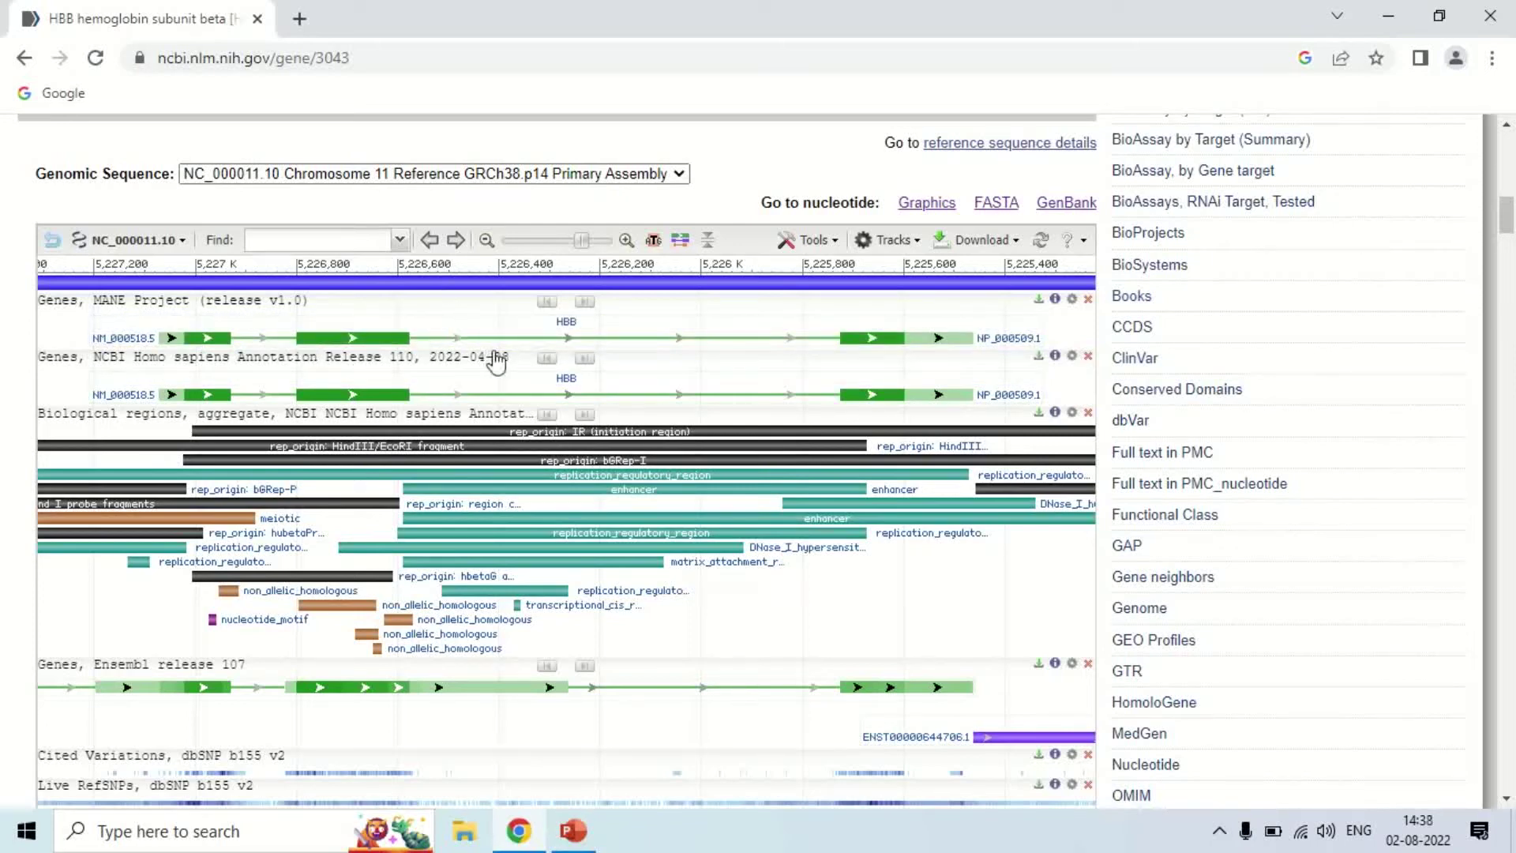
{"action": "mouse_move", "coordinate": [496, 361]}
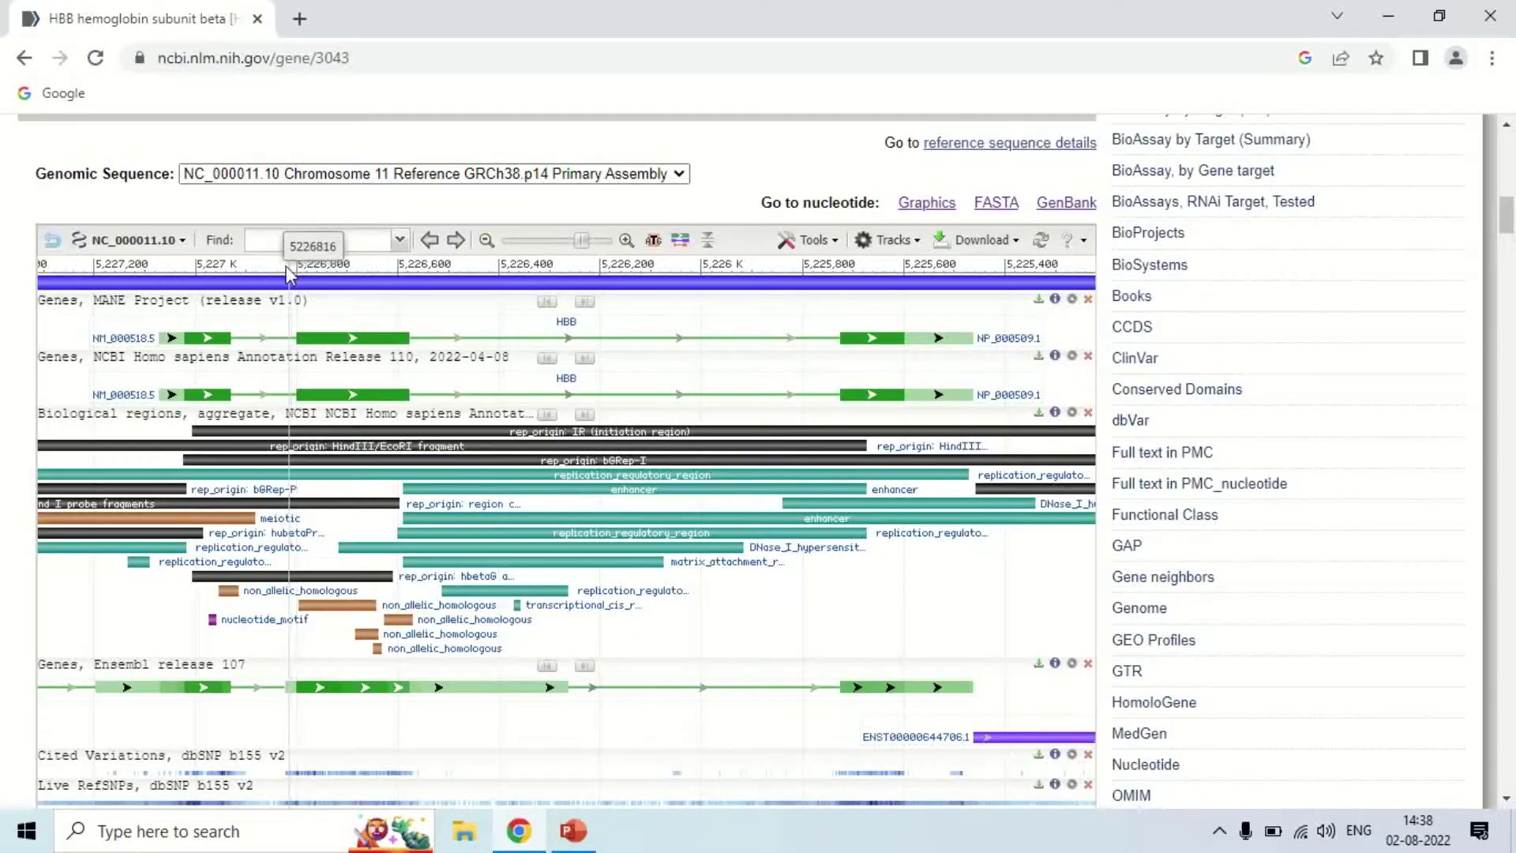
- Select about 5,226,850–5,226,500 on the viewer ruler and apply Zoom On Range
{"action": "left_click_drag", "start_coordinate": [287, 276], "coordinate": [434, 287]}
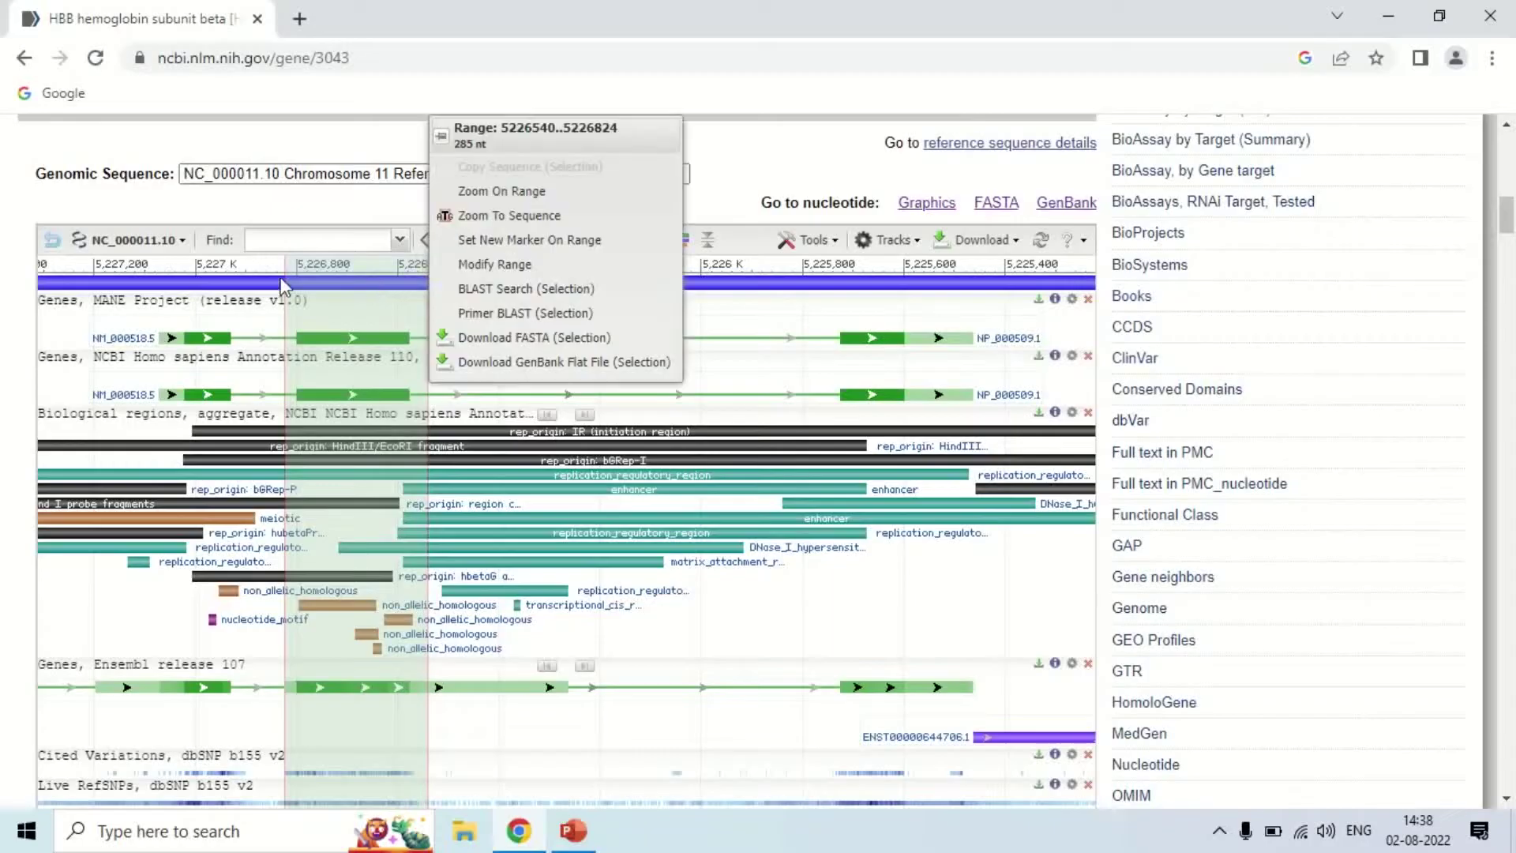
{"action": "left_click", "coordinate": [268, 263]}
{"action": "left_click_drag", "start_coordinate": [281, 264], "coordinate": [461, 291]}
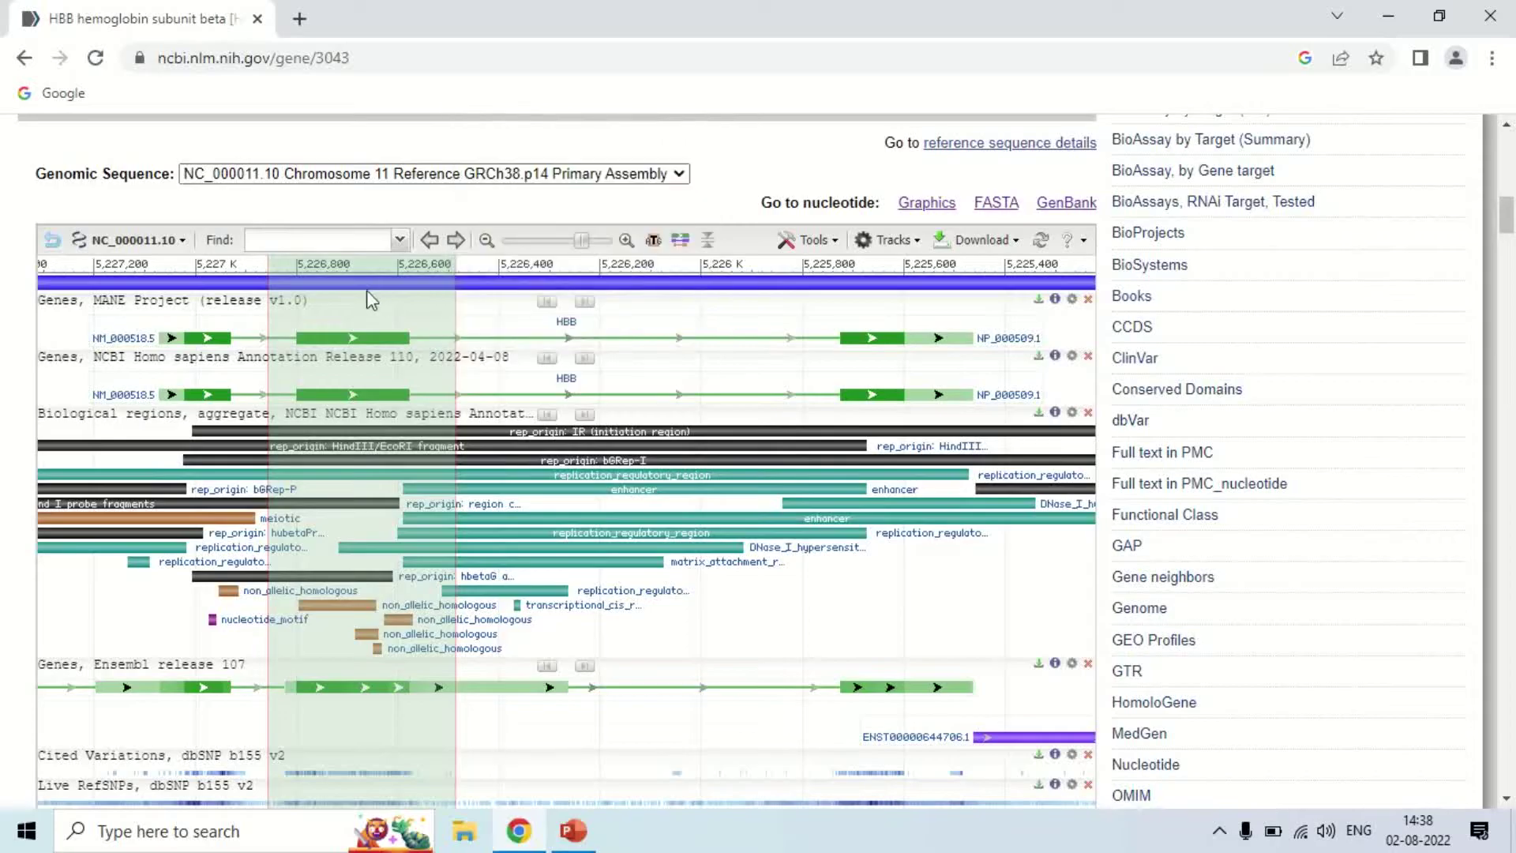
{"action": "left_click", "coordinate": [354, 263]}
{"action": "right_click", "coordinate": [354, 260]}
{"action": "left_click", "coordinate": [354, 259]}
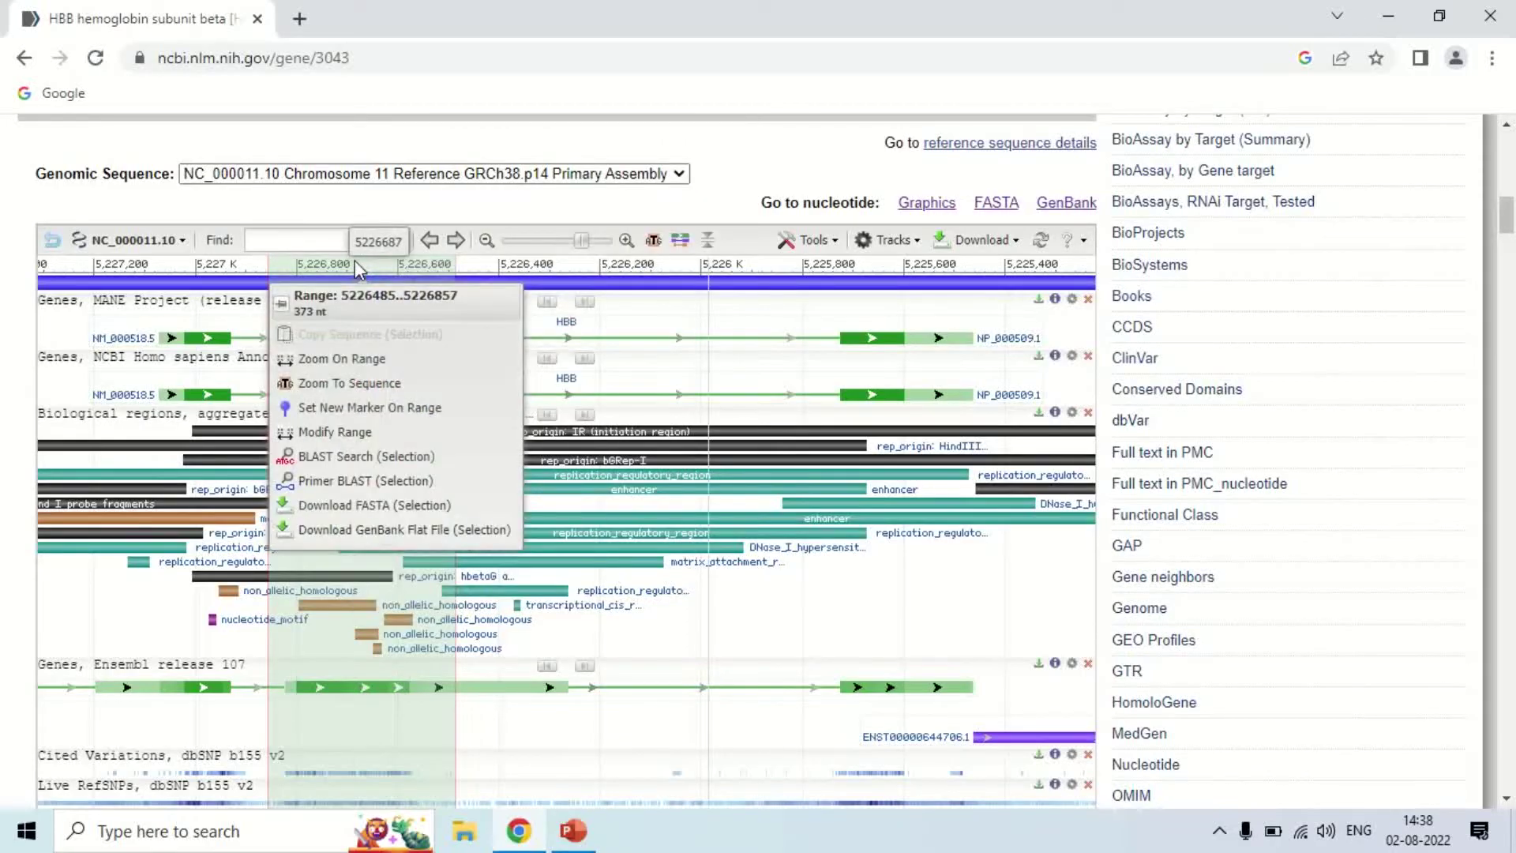
{"action": "left_click", "coordinate": [373, 360]}
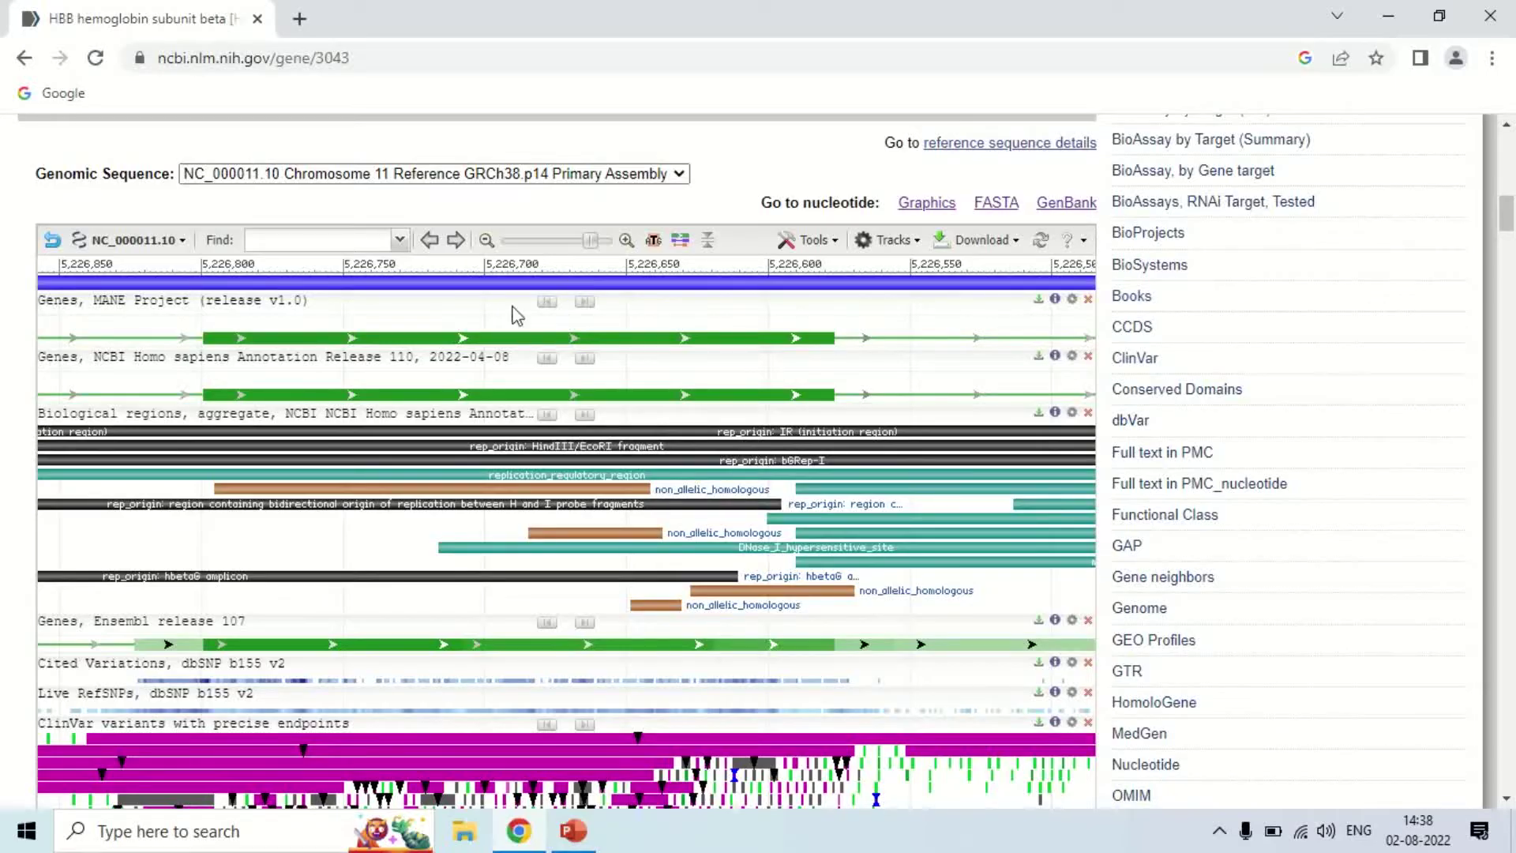
{"action": "mouse_move", "coordinate": [240, 314]}
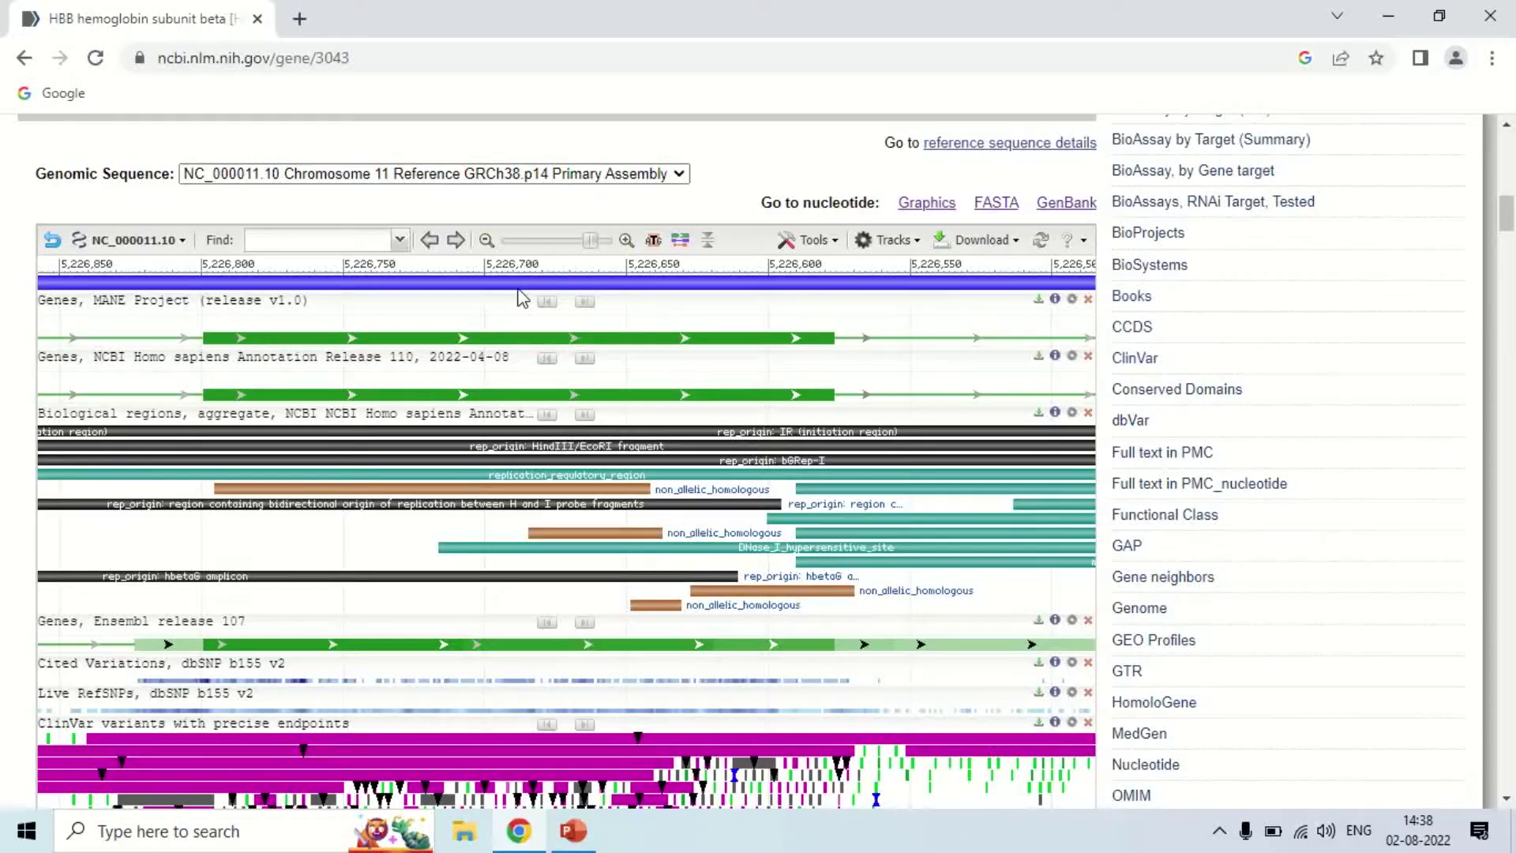
- Mark ranges 5226804..5226849 (46 nt) and 5226522..5226571 (50 nt) on the ruler
{"action": "left_click_drag", "start_coordinate": [60, 267], "coordinate": [196, 282]}
{"action": "left_click", "coordinate": [64, 284]}
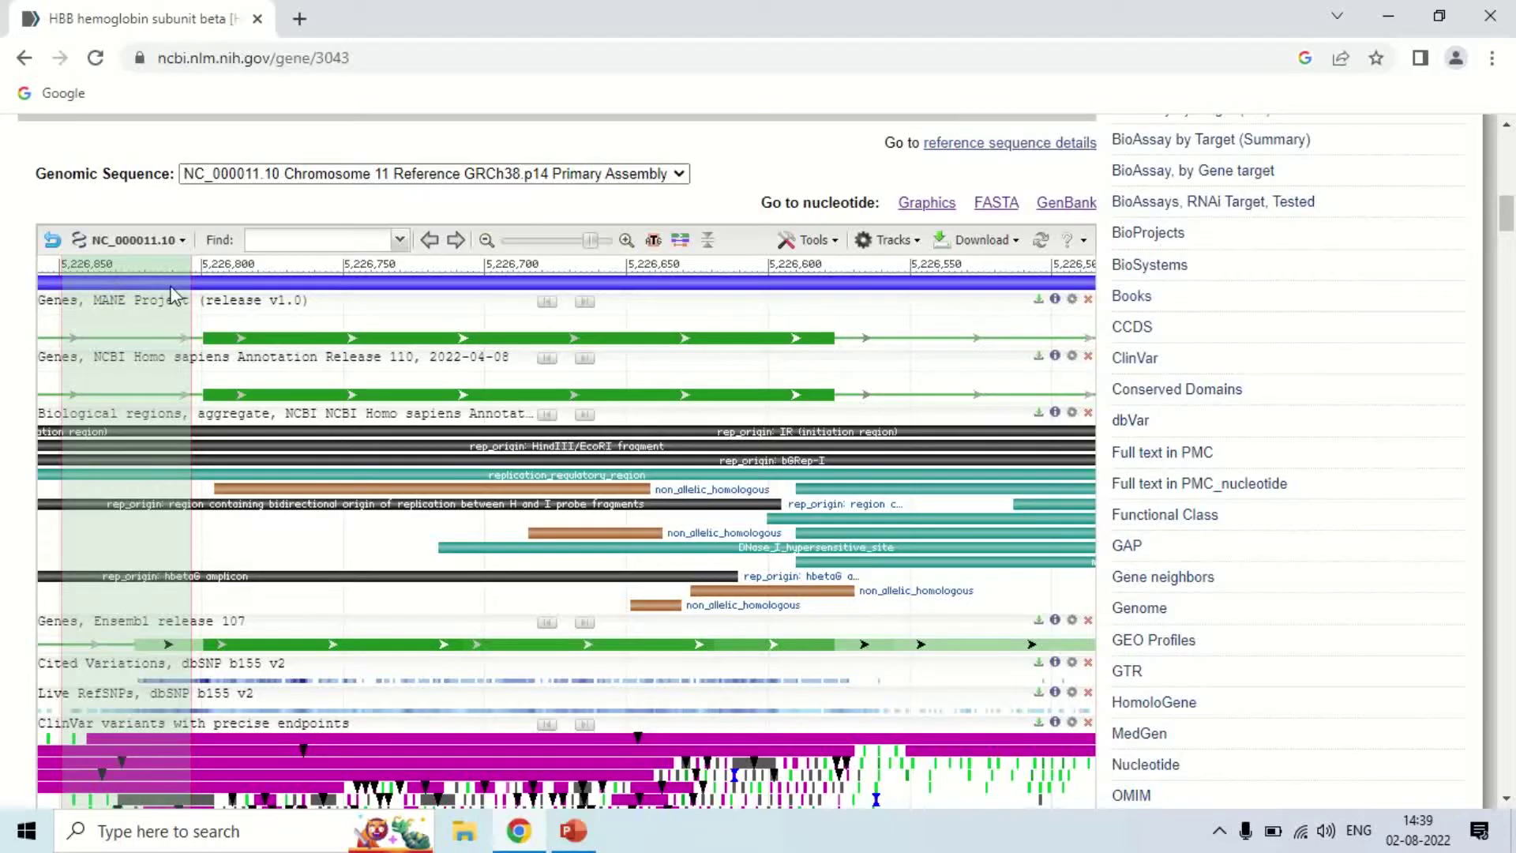
{"action": "left_click", "coordinate": [121, 336]}
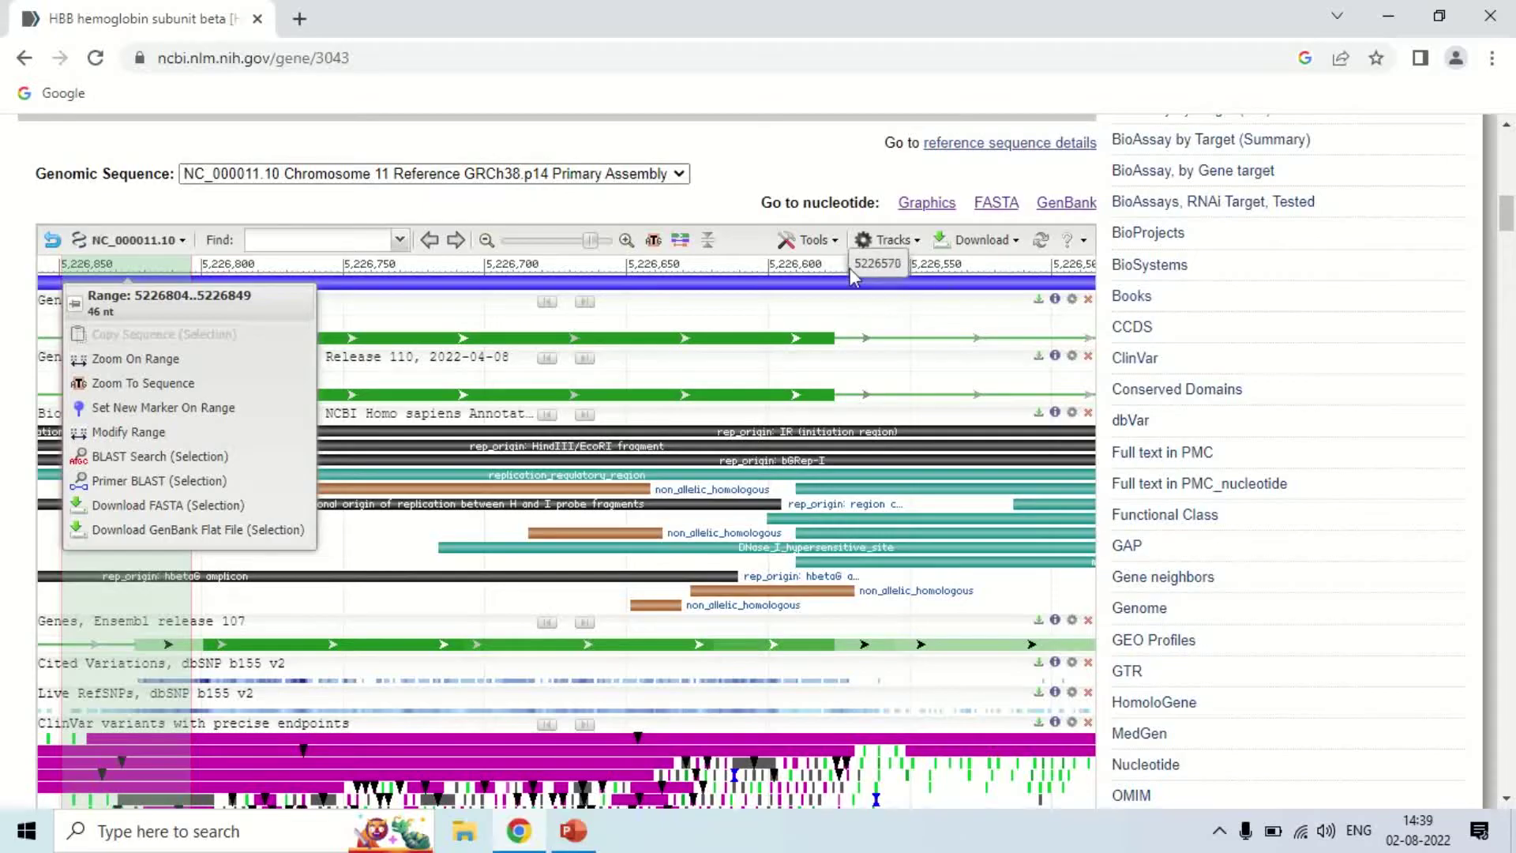
{"action": "left_click_drag", "start_coordinate": [850, 267], "coordinate": [996, 291]}
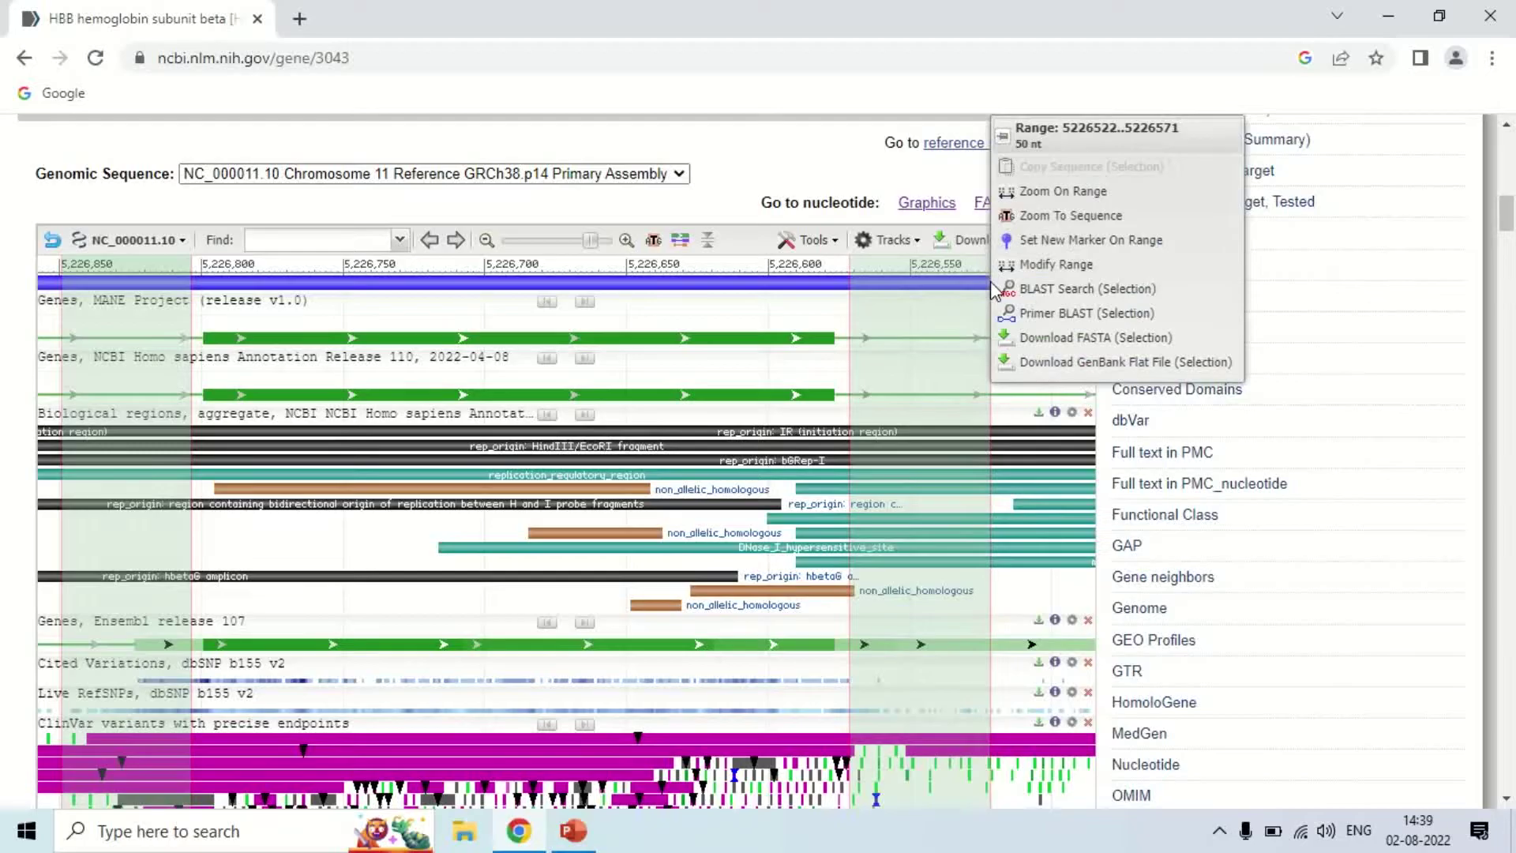
{"action": "left_click", "coordinate": [119, 272]}
{"action": "left_click", "coordinate": [920, 270]}
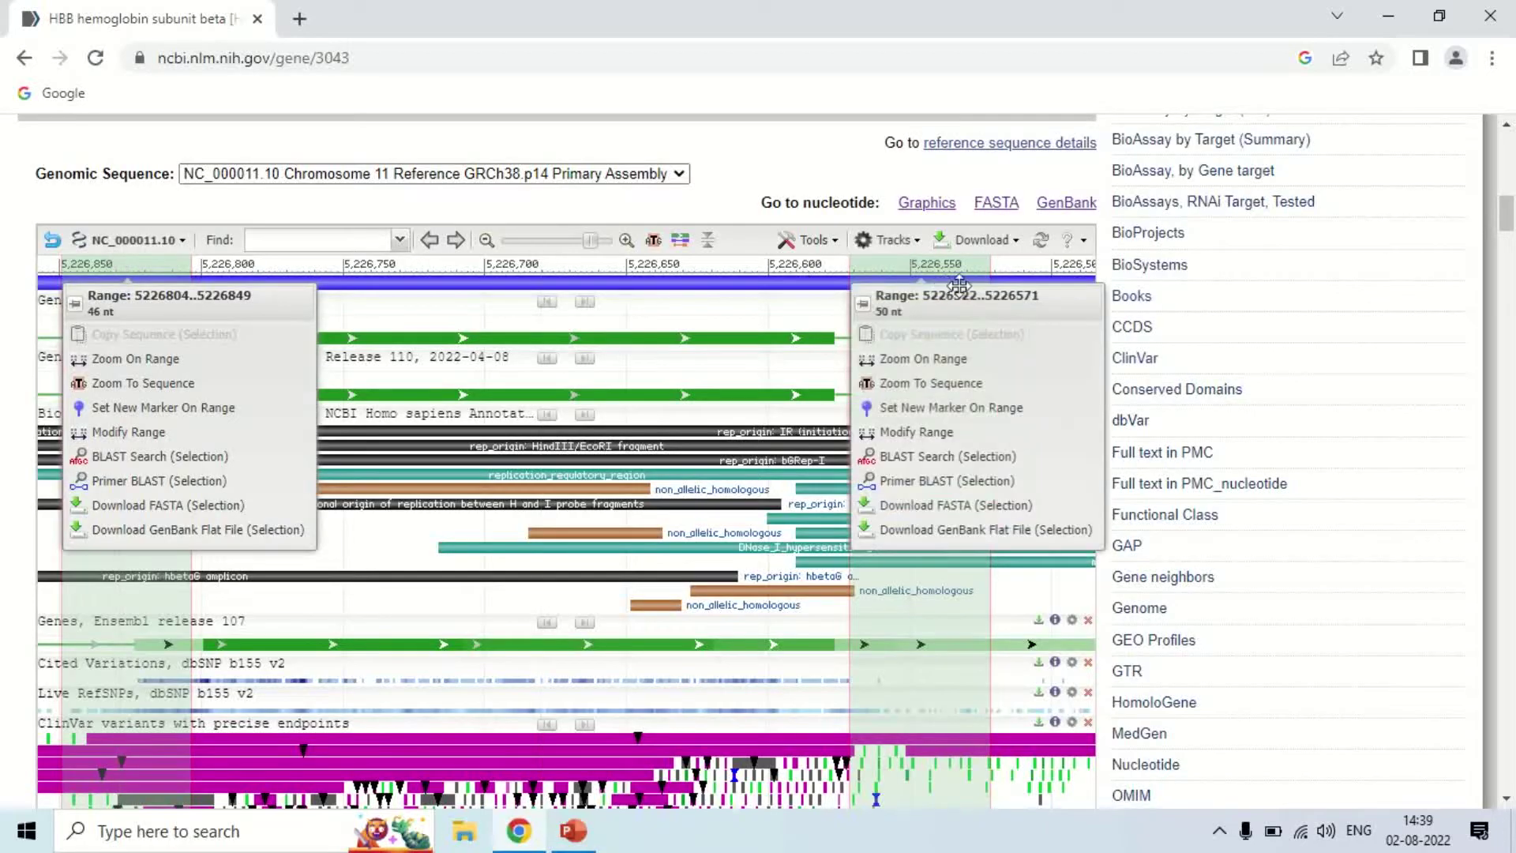
{"action": "left_click", "coordinate": [498, 300]}
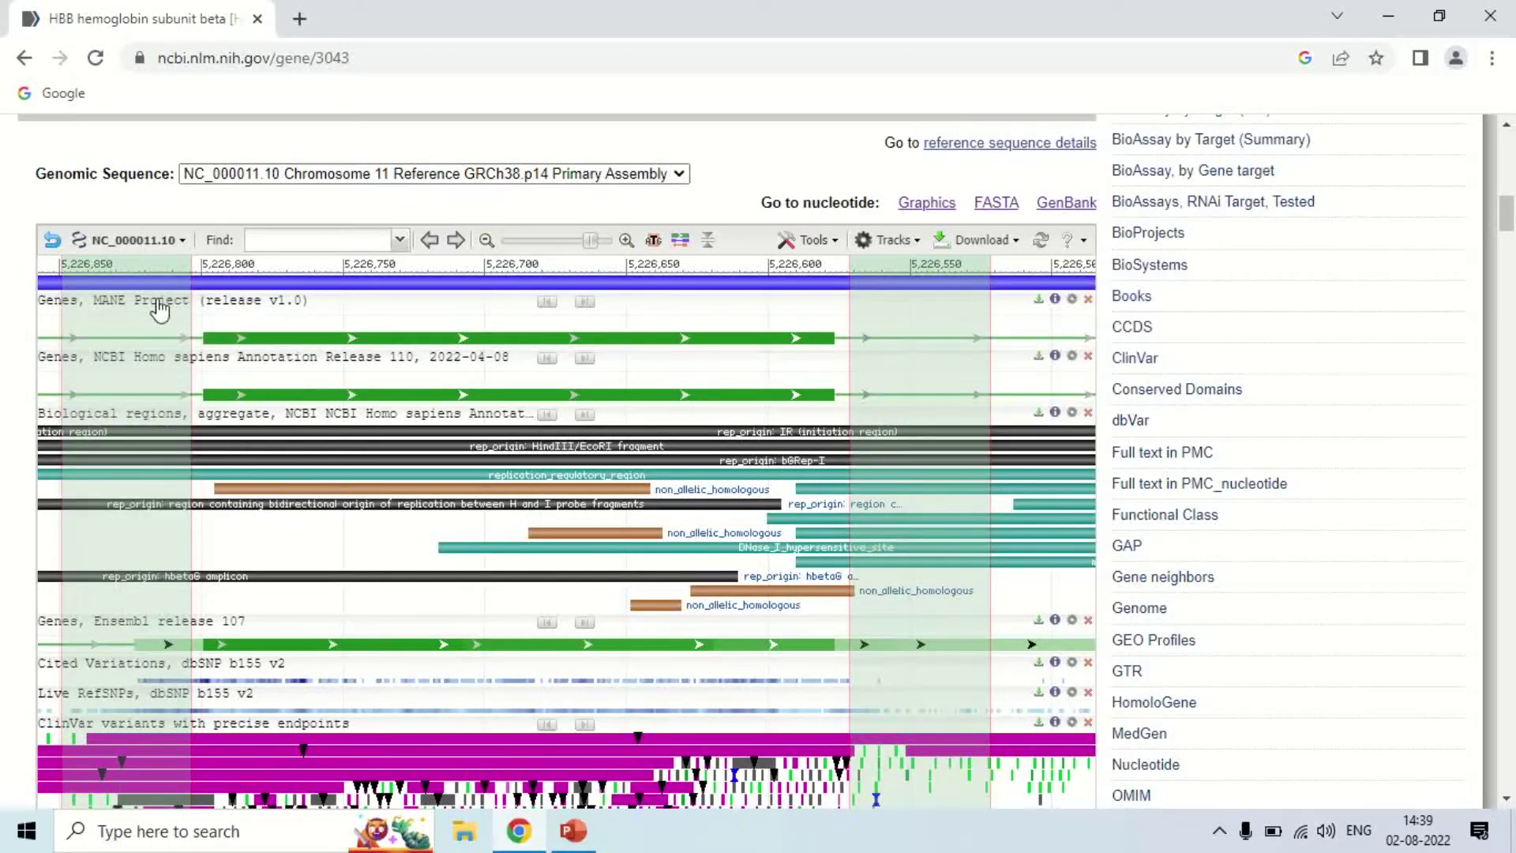
- Send the selected NC_000011.10 range to Primer BLAST (Selection) from the range menu
{"action": "mouse_move", "coordinate": [160, 310]}
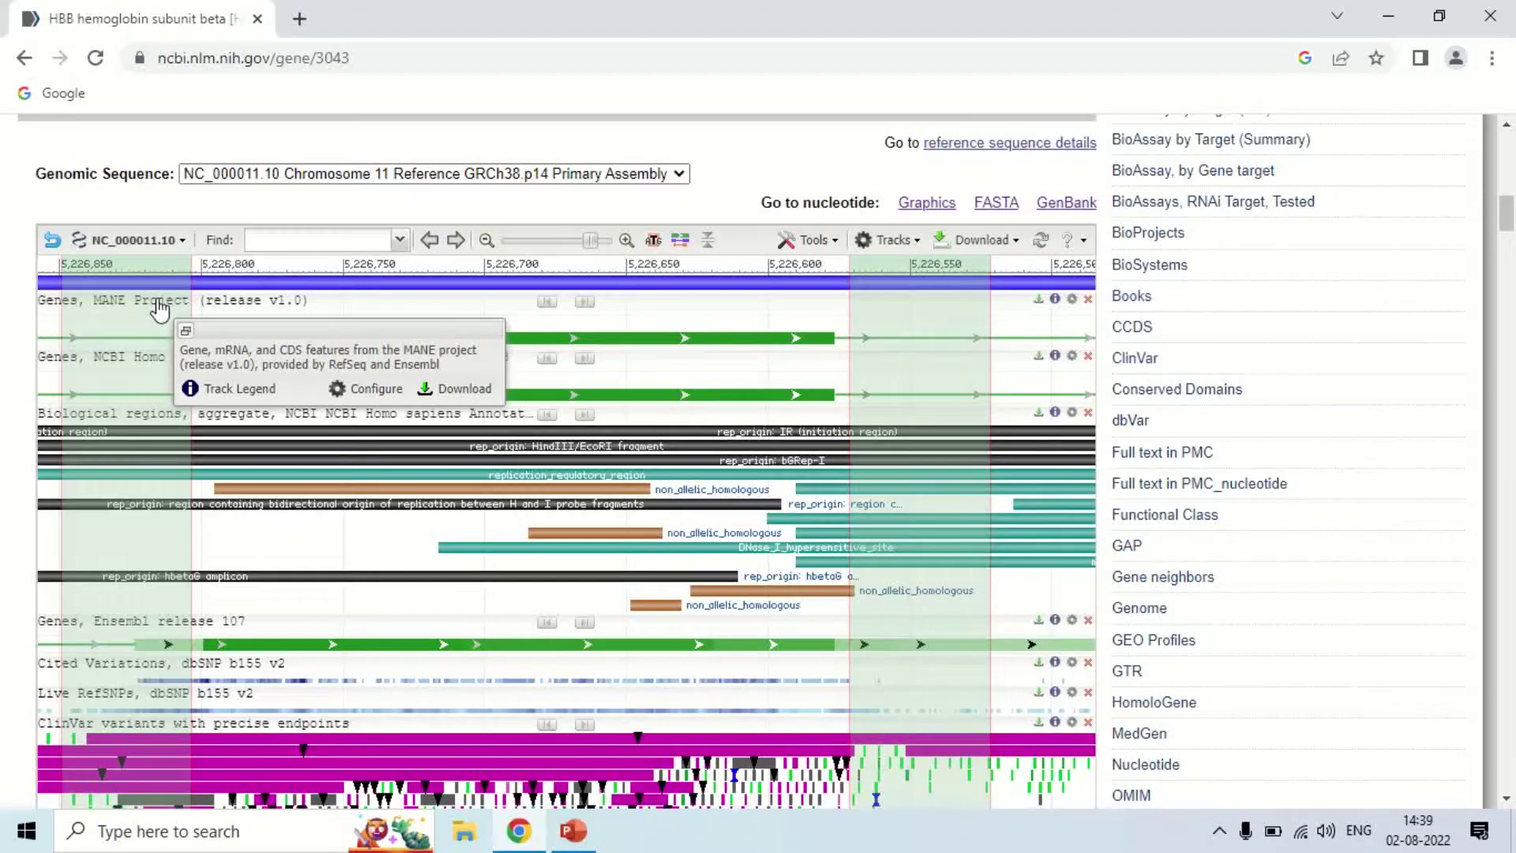
{"action": "left_click", "coordinate": [942, 270]}
{"action": "right_click", "coordinate": [944, 267]}
{"action": "left_click", "coordinate": [947, 273]}
{"action": "left_click", "coordinate": [948, 284]}
{"action": "left_click", "coordinate": [947, 285]}
{"action": "right_click", "coordinate": [916, 282]}
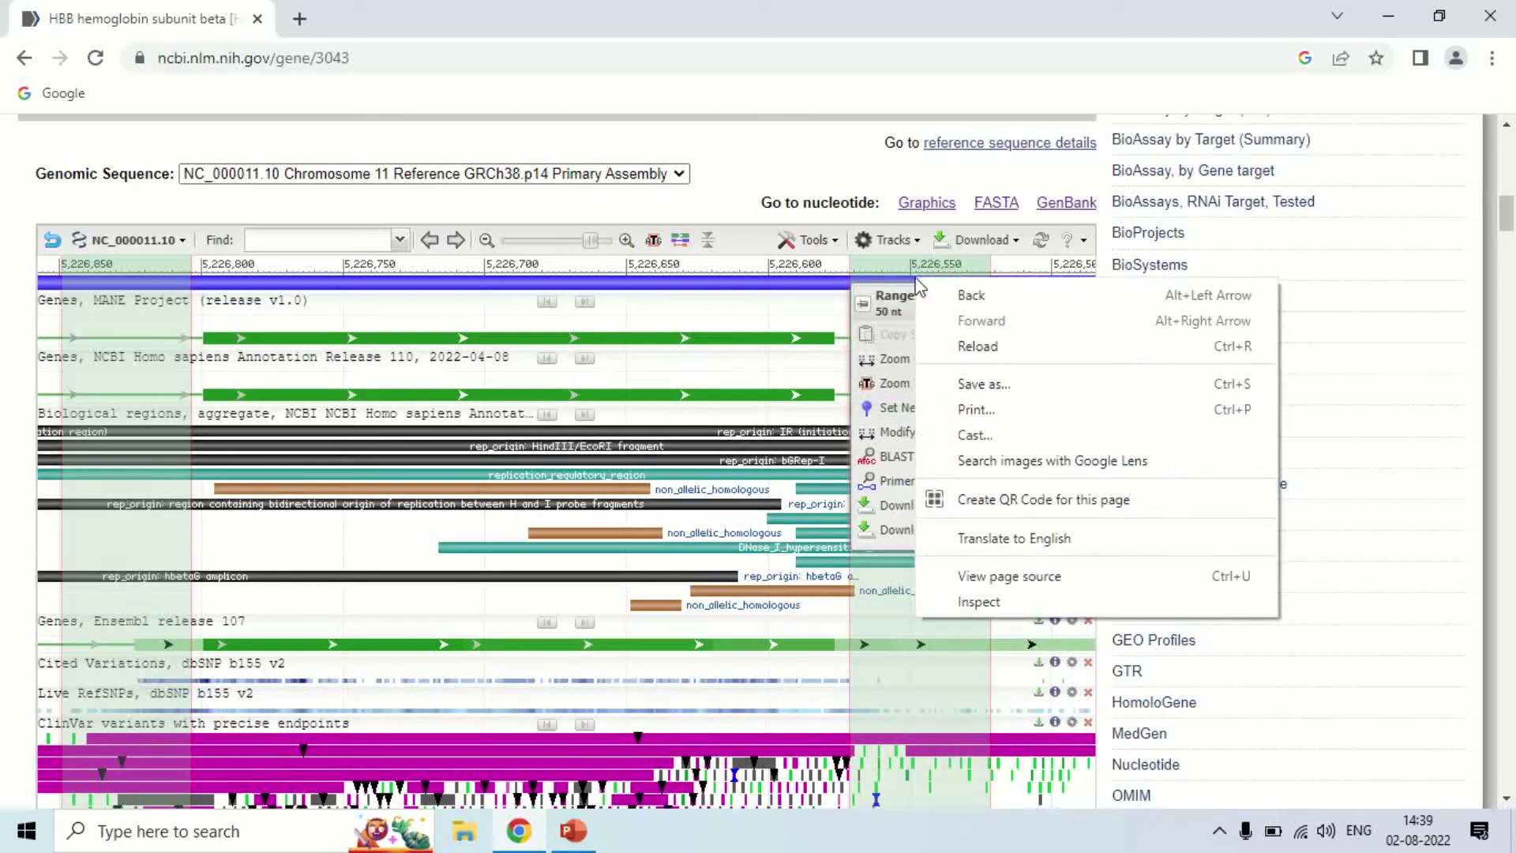
{"action": "left_click", "coordinate": [875, 601]}
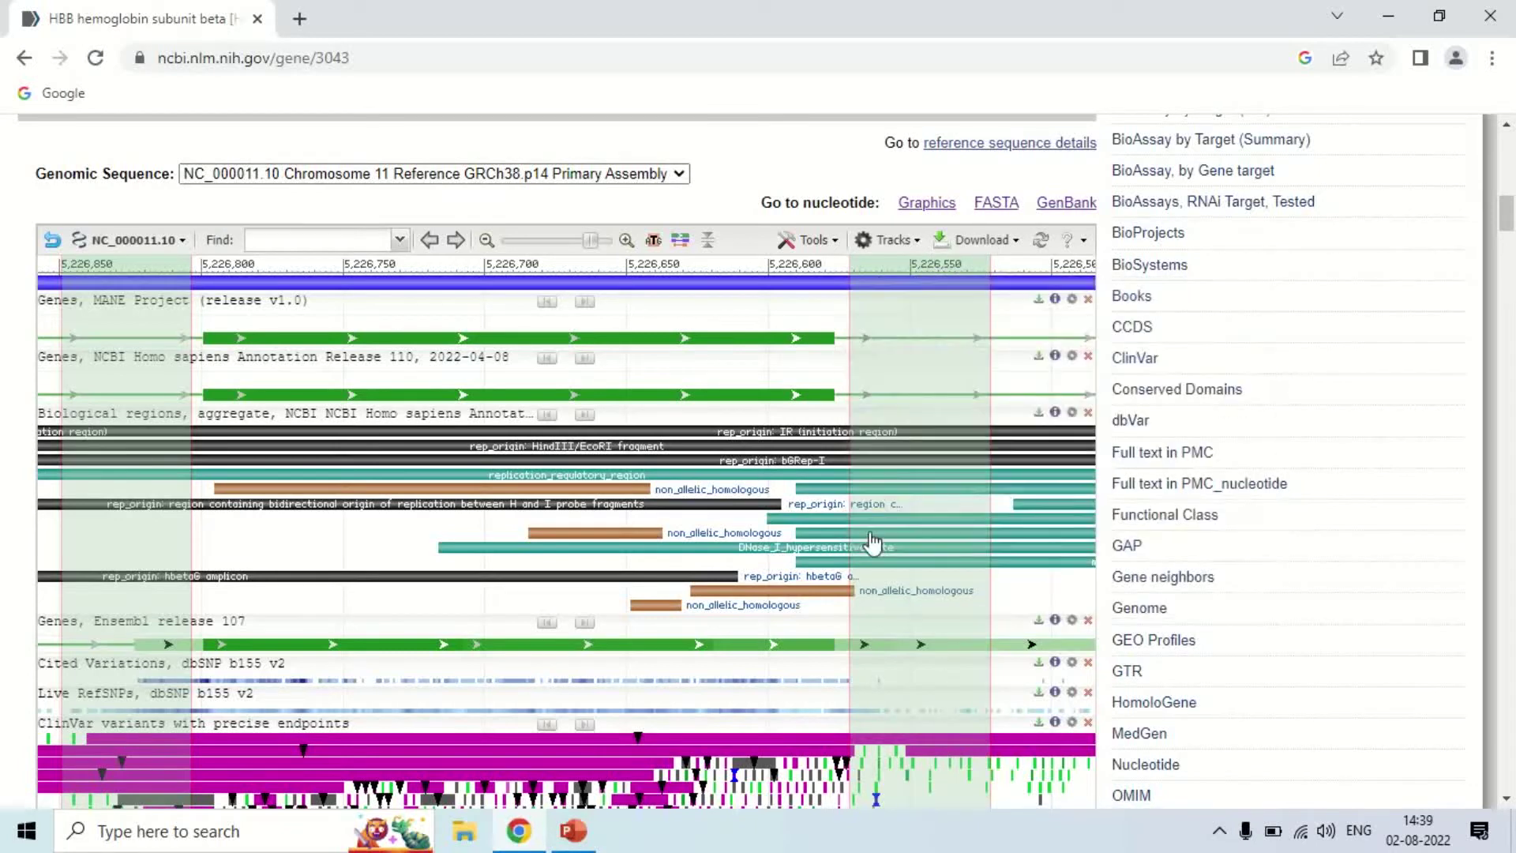
{"action": "right_click", "coordinate": [914, 322]}
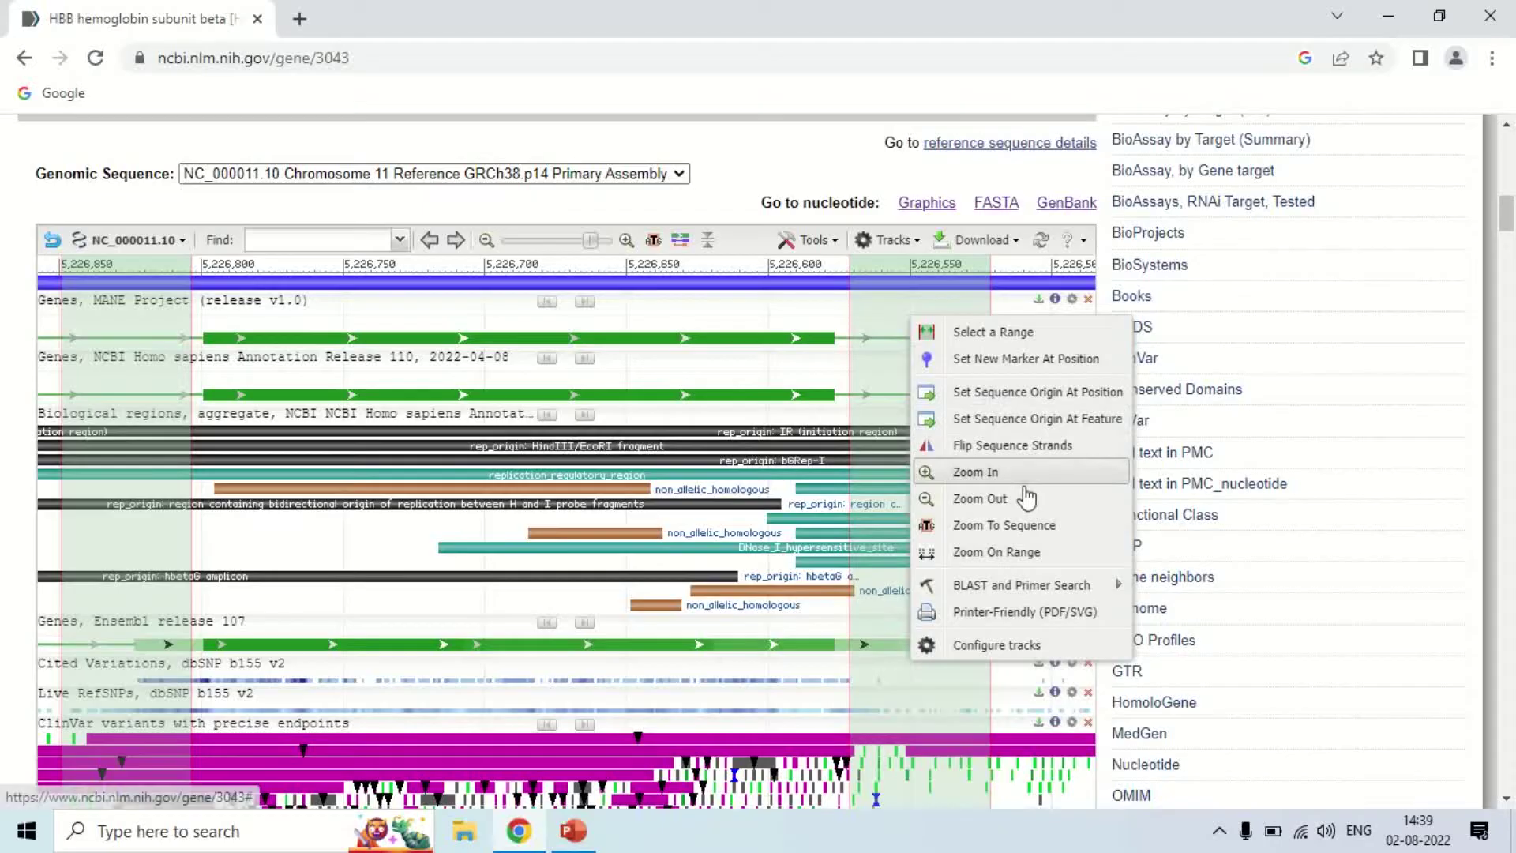
{"action": "mouse_move", "coordinate": [1017, 594]}
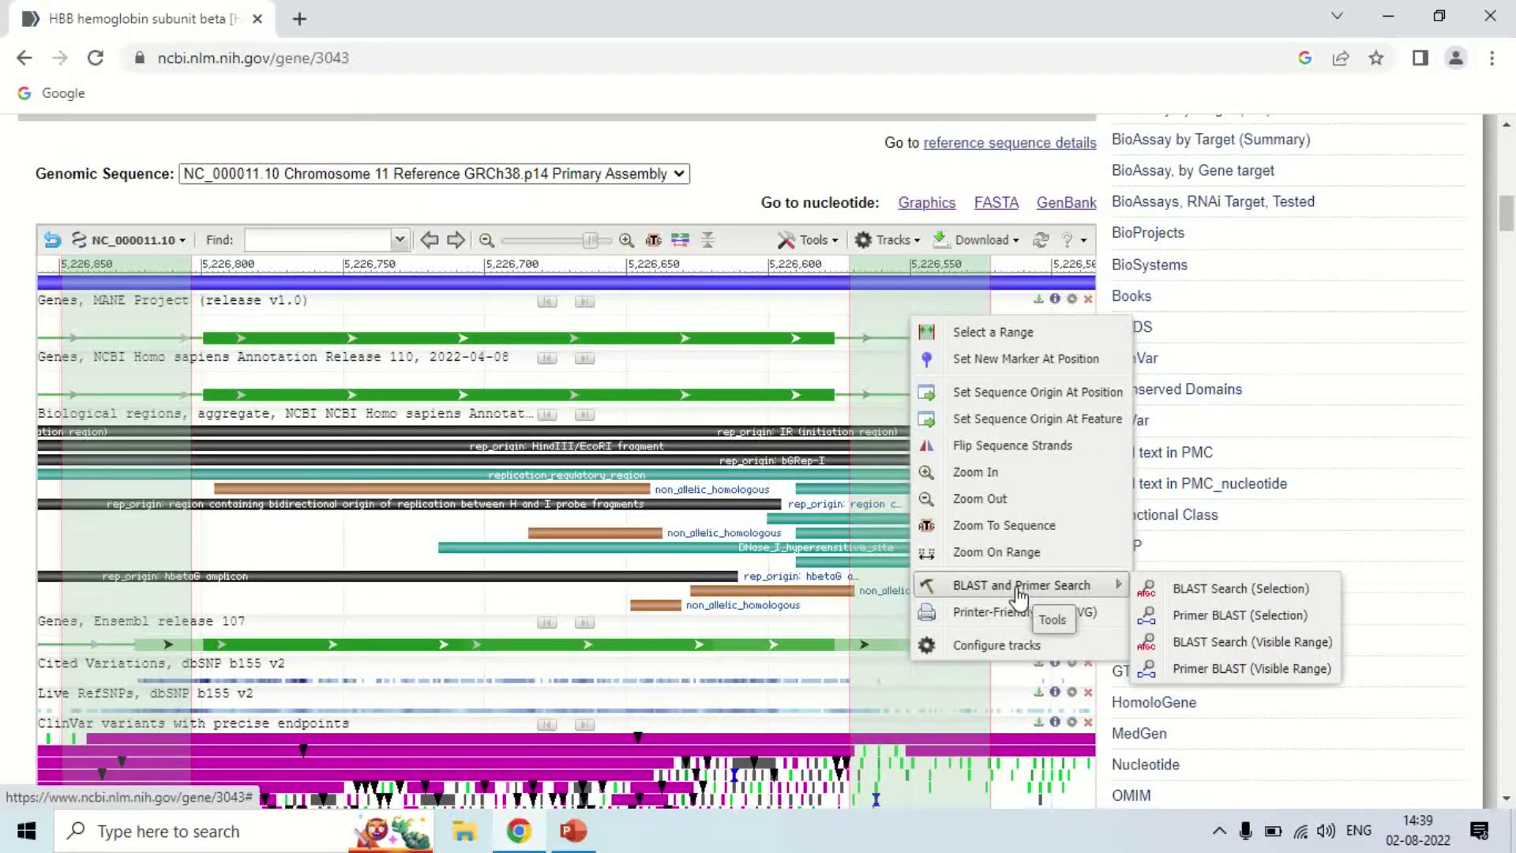
{"action": "left_click", "coordinate": [1263, 624]}
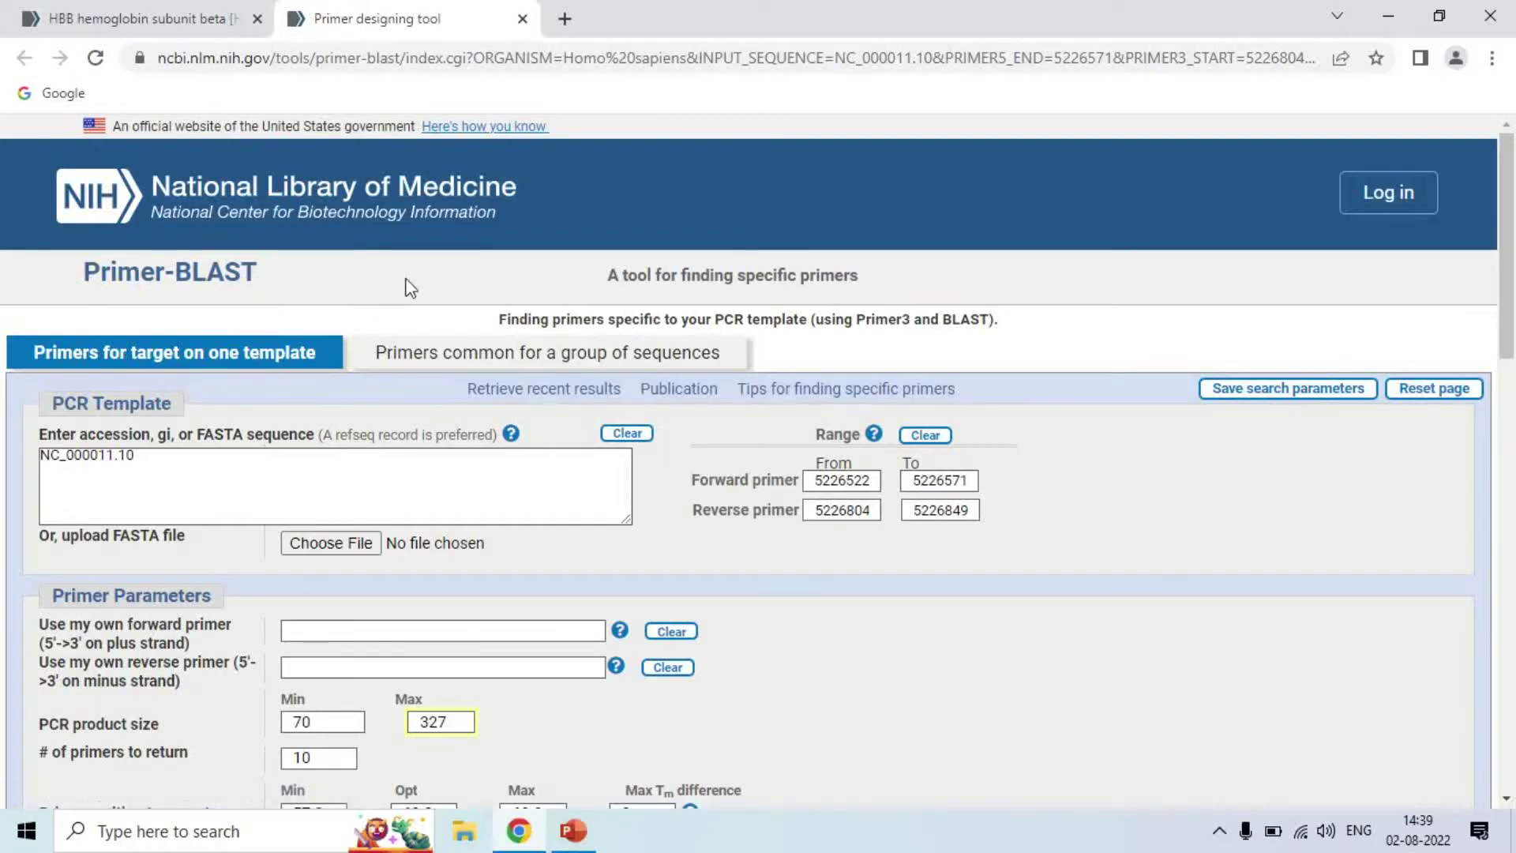
- Keep Refseq mRNA (Homo sapiens) as the specificity database and submit with Get Primers
{"action": "scroll", "coordinate": [410, 288], "scroll_direction": "down", "scroll_amount": 1}
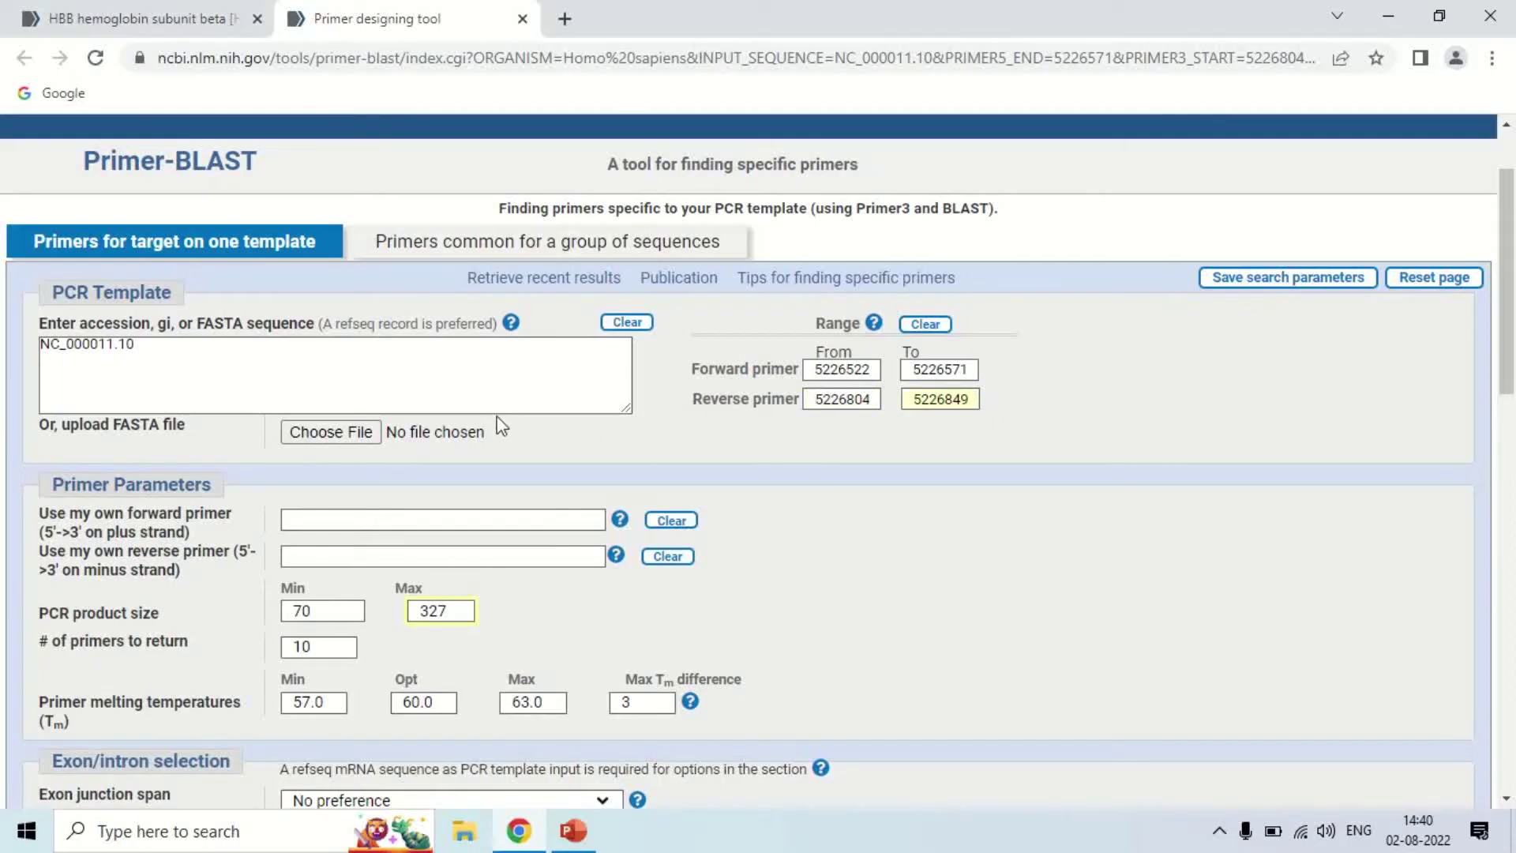
{"action": "scroll", "coordinate": [496, 415], "scroll_direction": "down", "scroll_amount": 1}
{"action": "scroll", "coordinate": [498, 415], "scroll_direction": "down", "scroll_amount": 1}
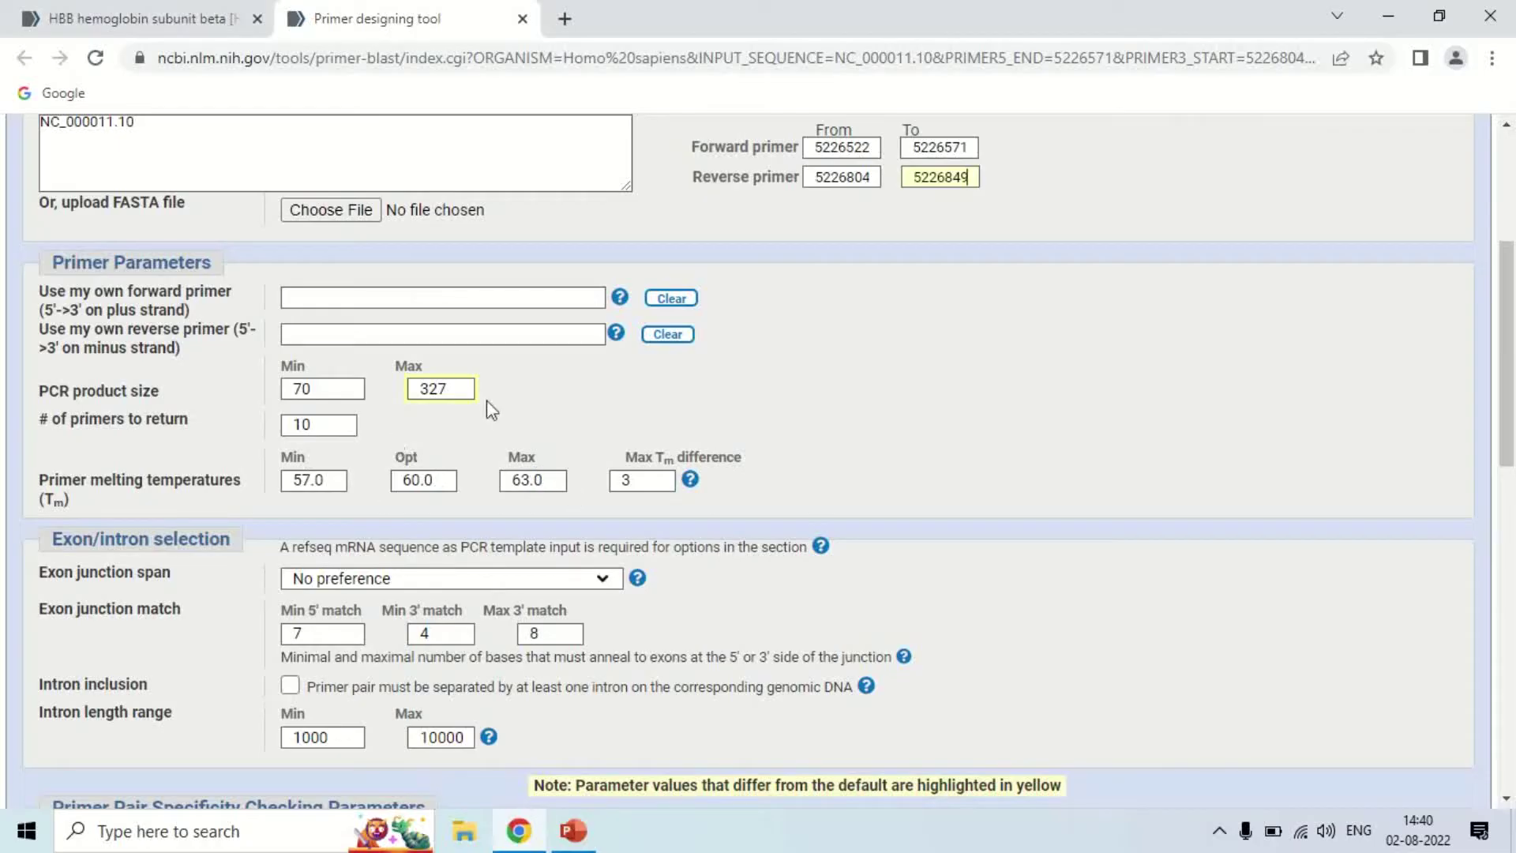
{"action": "scroll", "coordinate": [580, 390], "scroll_direction": "down", "scroll_amount": 2}
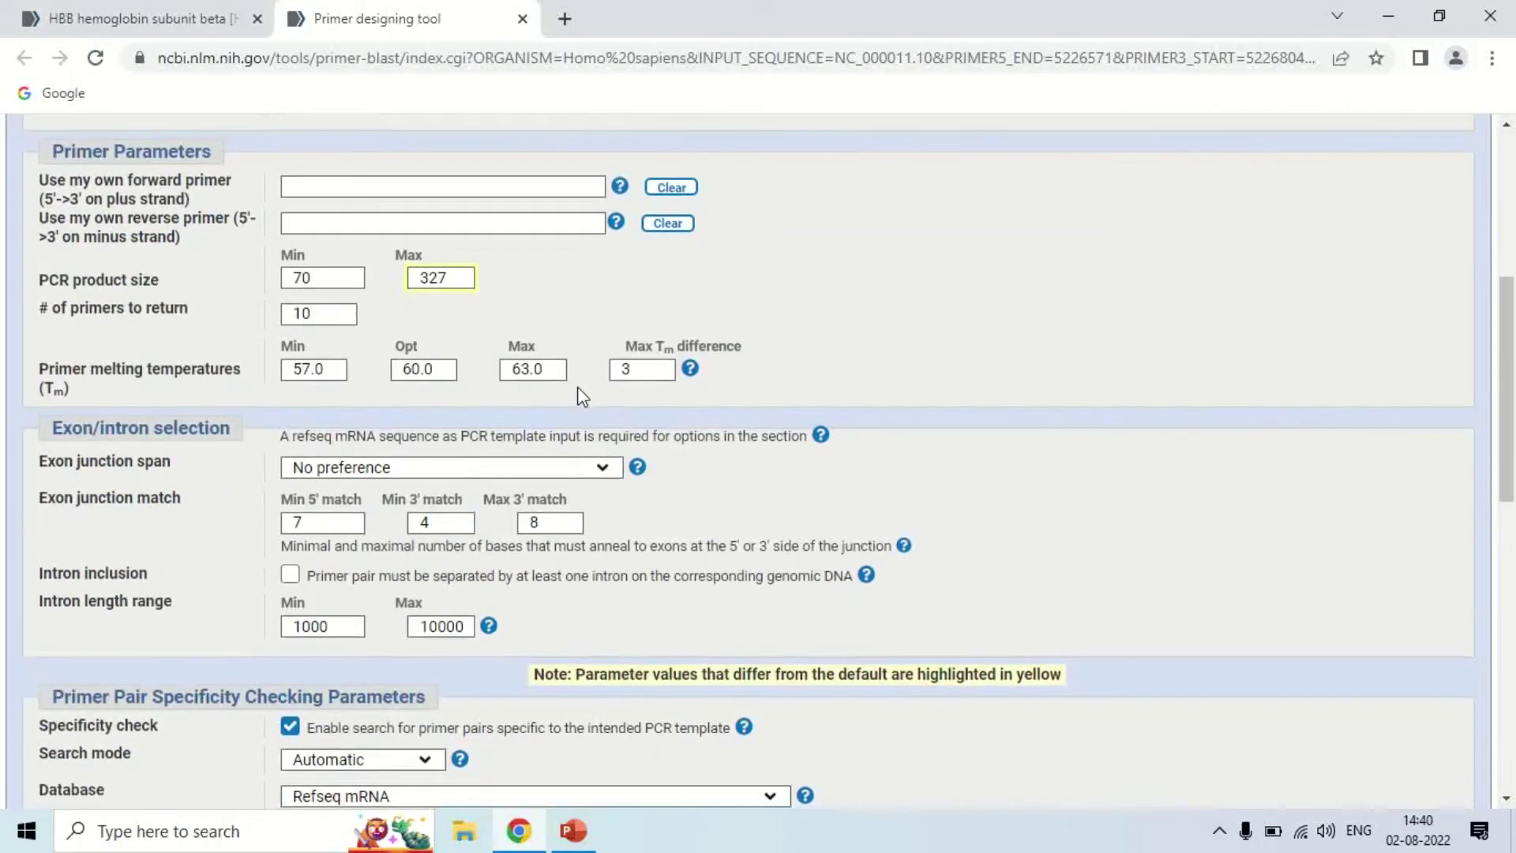
{"action": "scroll", "coordinate": [580, 397], "scroll_direction": "down", "scroll_amount": 5}
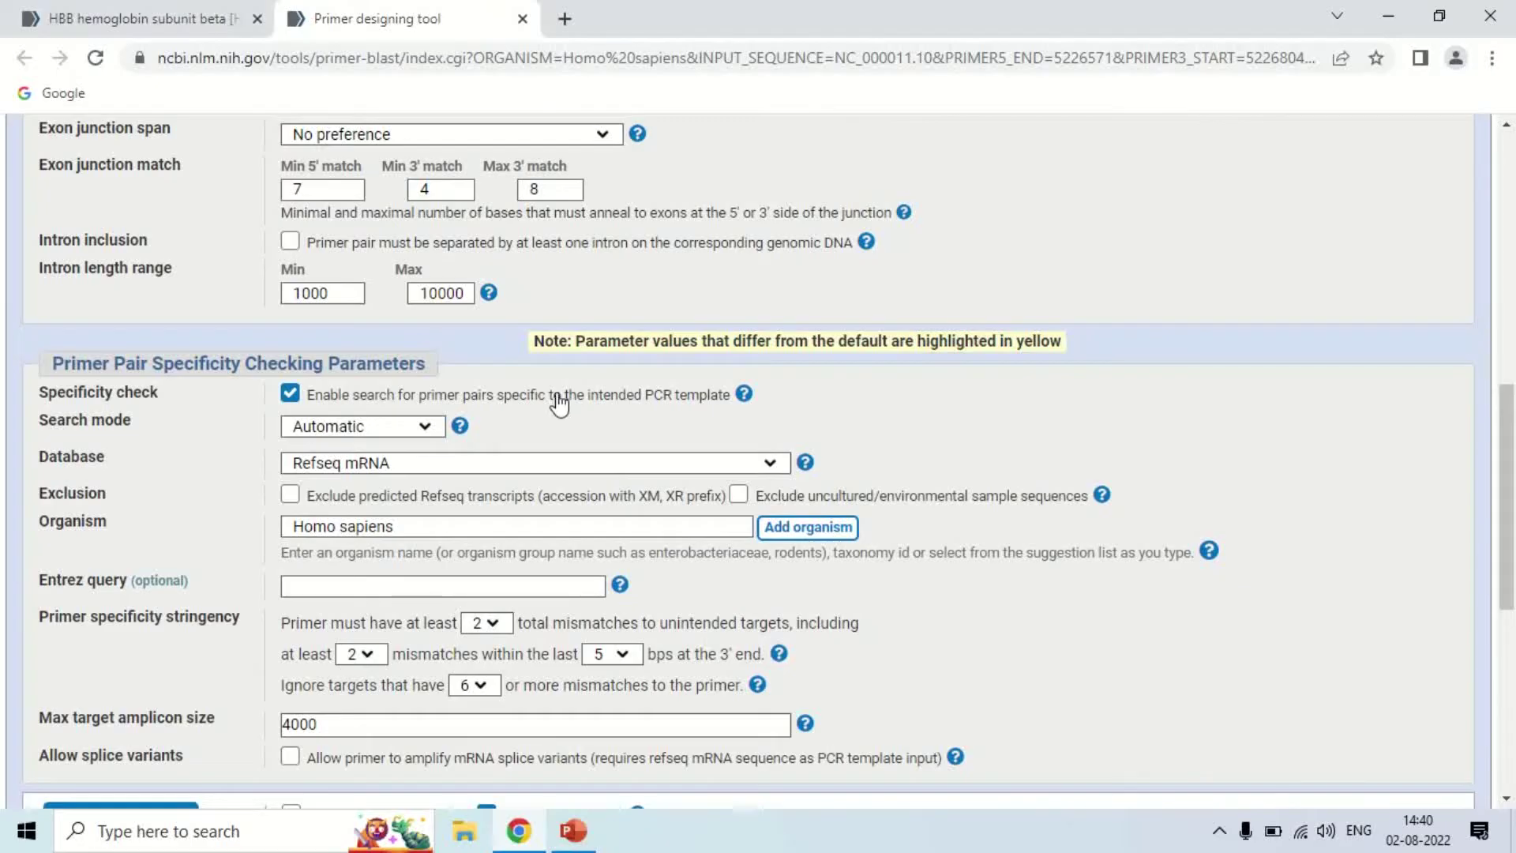
{"action": "scroll", "coordinate": [558, 404], "scroll_direction": "down", "scroll_amount": 1}
{"action": "left_click", "coordinate": [771, 353]}
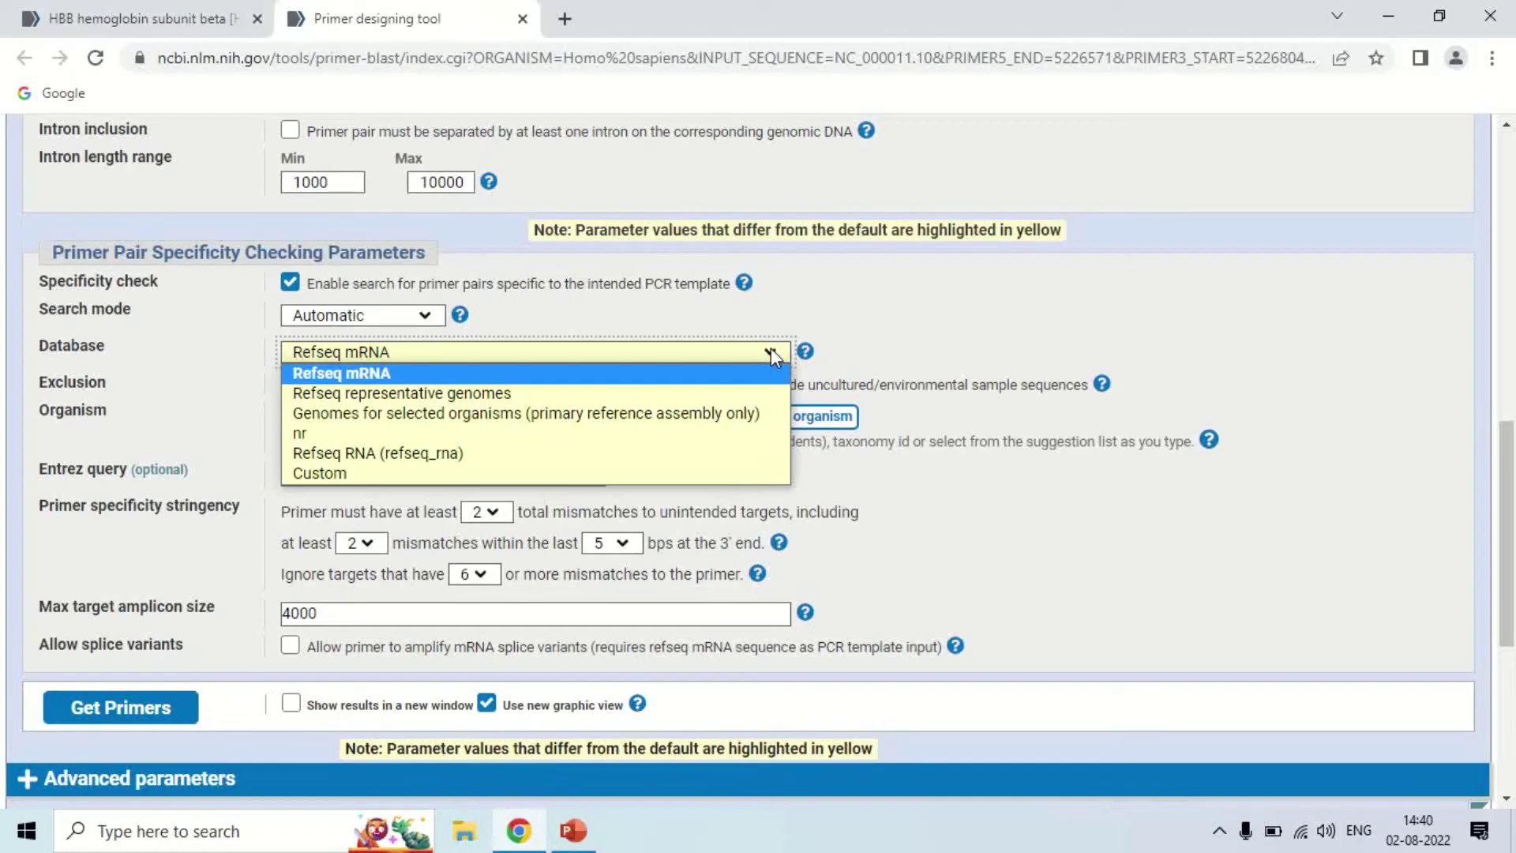
{"action": "left_click", "coordinate": [771, 348]}
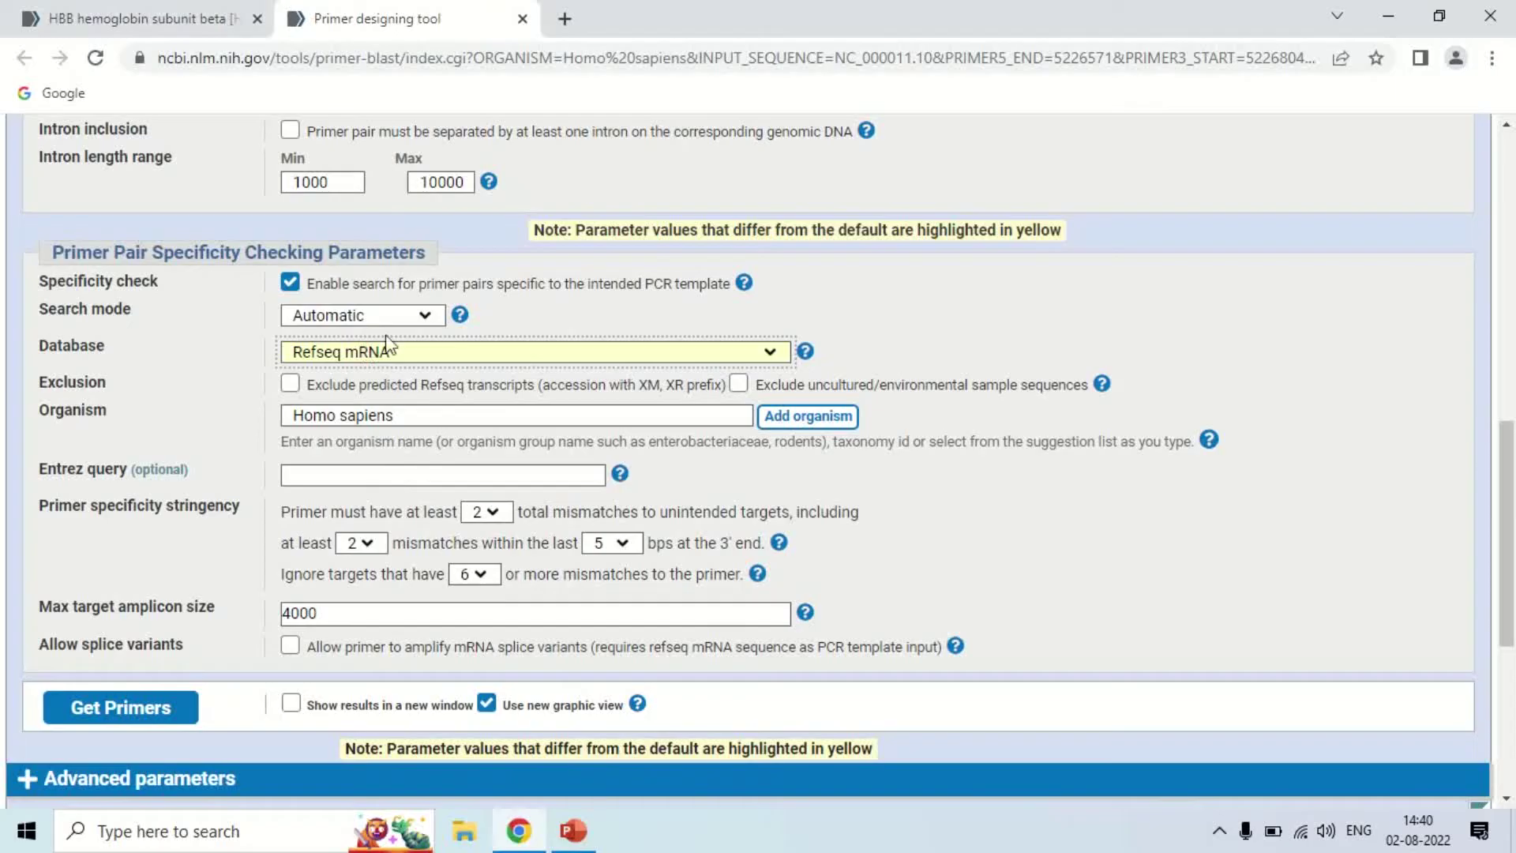
{"action": "scroll", "coordinate": [387, 345], "scroll_direction": "down", "scroll_amount": 2}
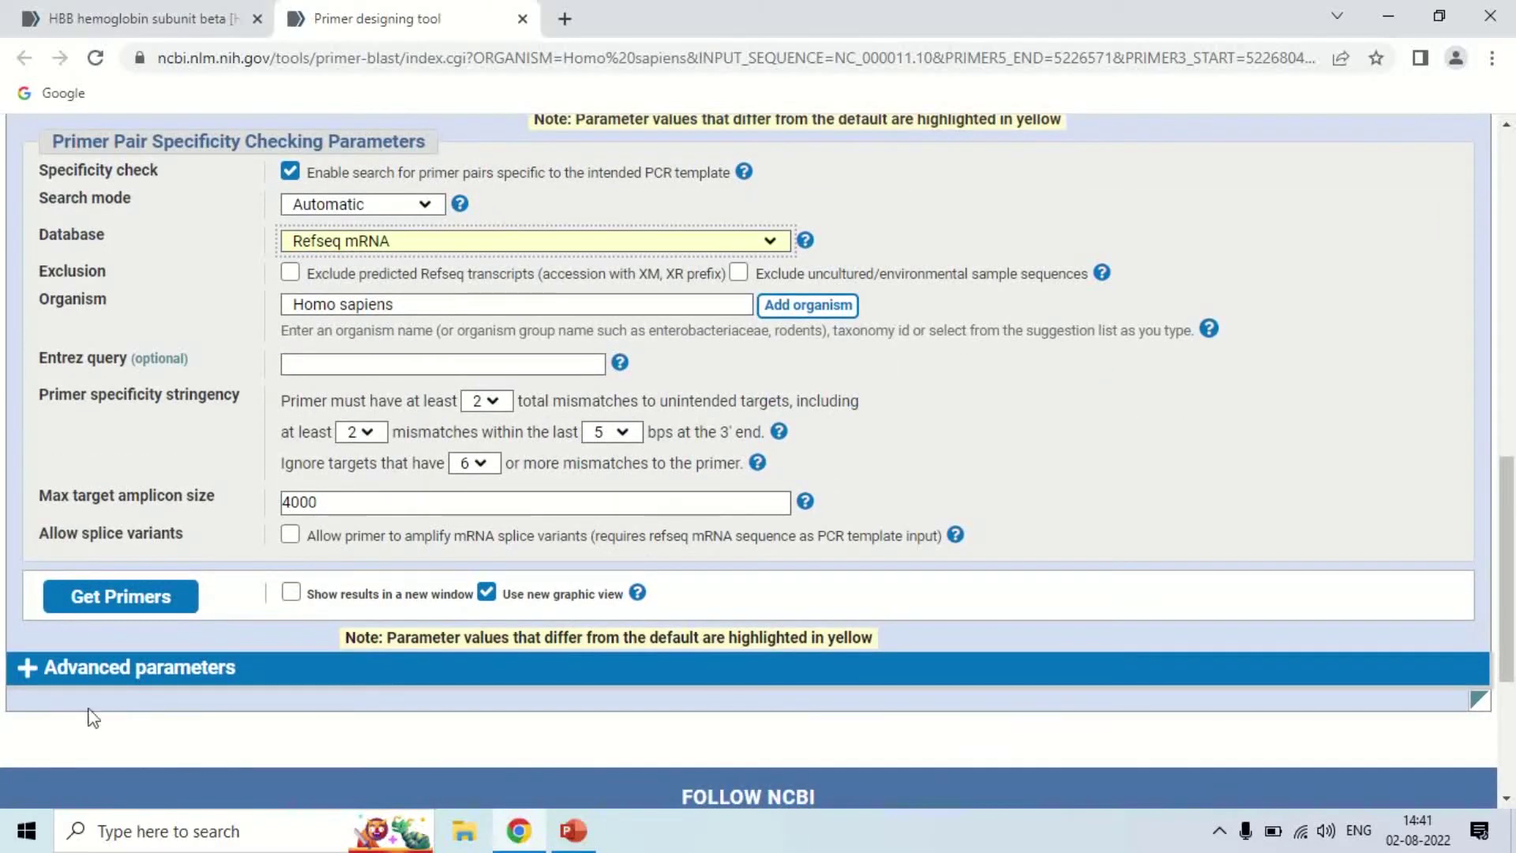
{"action": "left_click", "coordinate": [131, 593]}
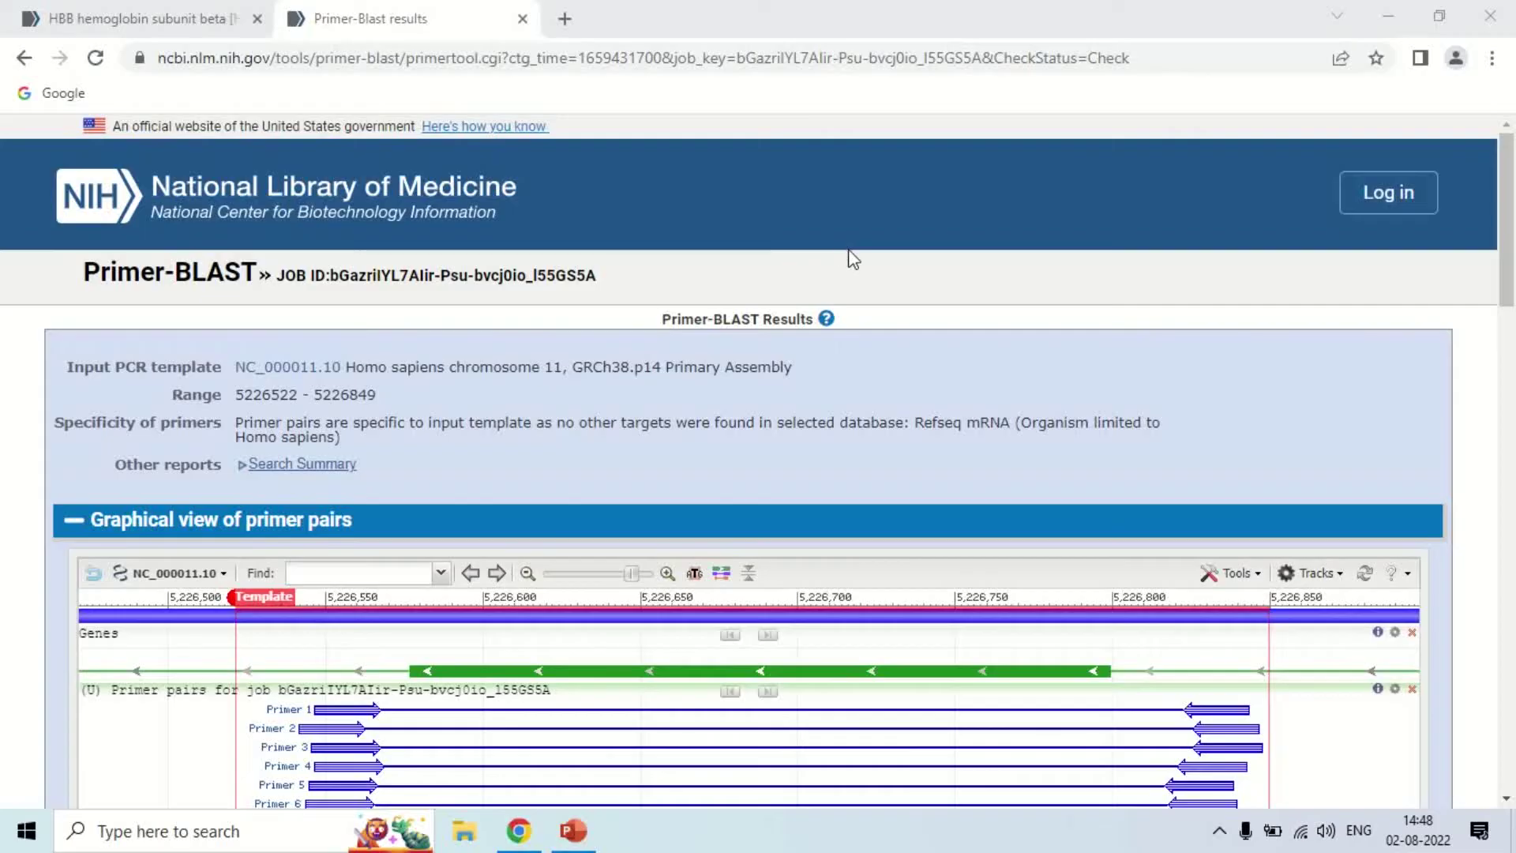
- Review the ten primer pairs' graphical view, then scroll to the detailed primer reports
{"action": "scroll", "coordinate": [850, 256], "scroll_direction": "down", "scroll_amount": 3}
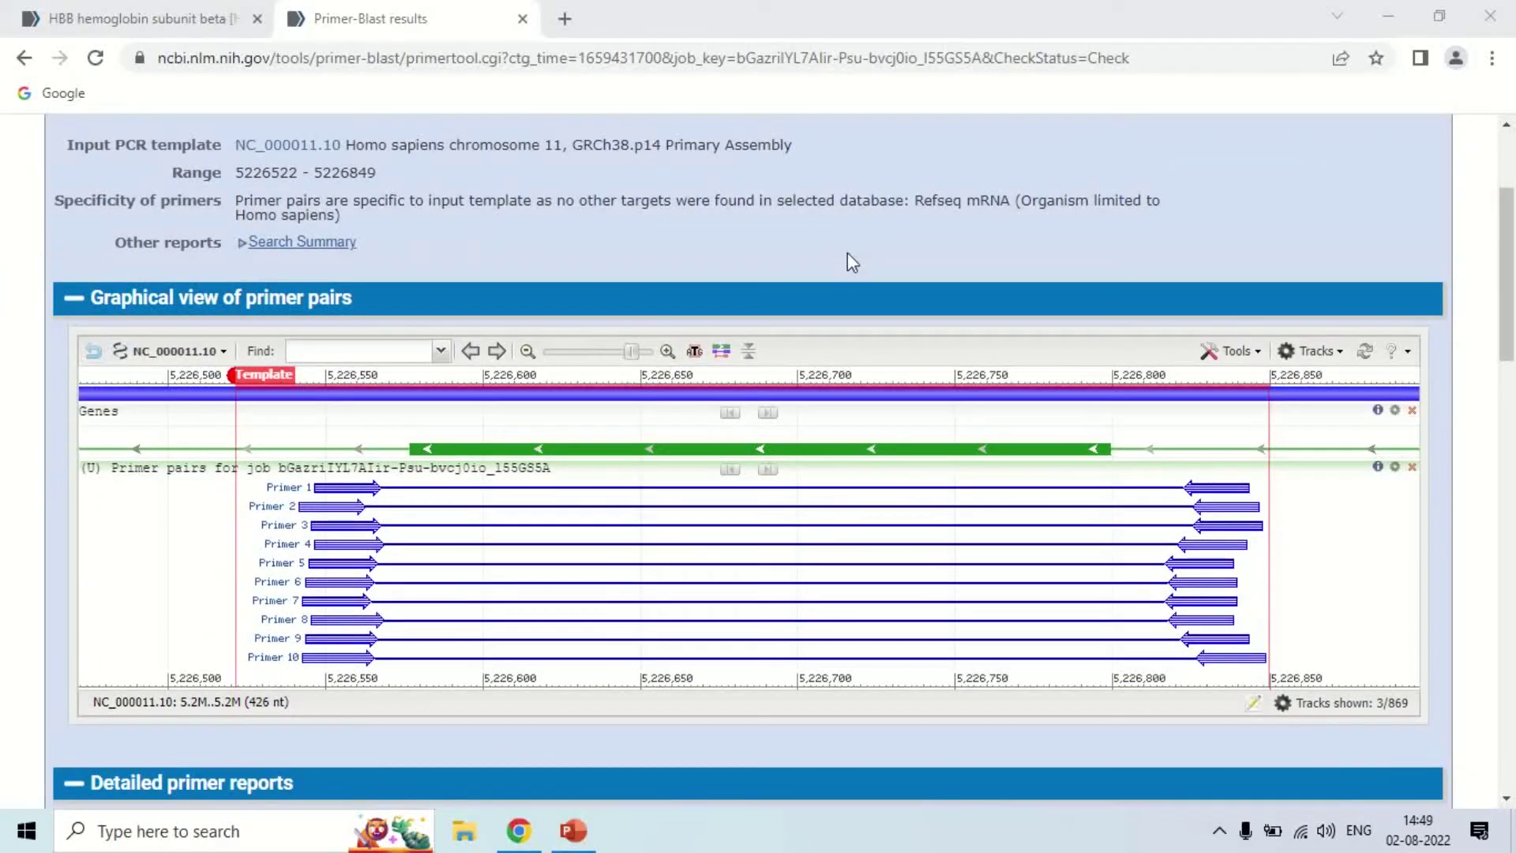
{"action": "scroll", "coordinate": [846, 262], "scroll_direction": "down", "scroll_amount": 1}
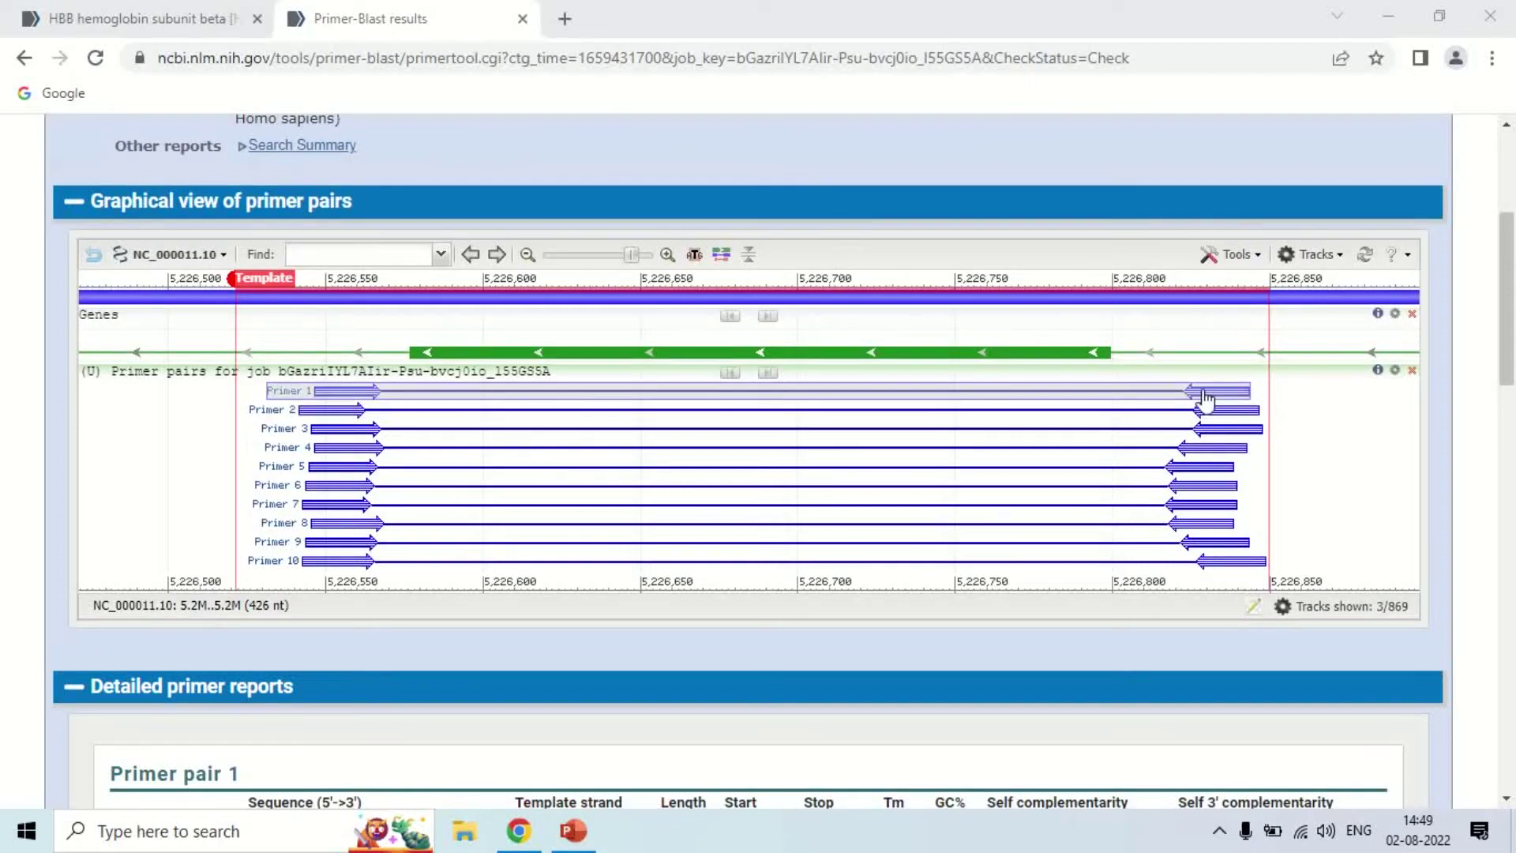
{"action": "mouse_move", "coordinate": [1245, 409]}
{"action": "mouse_move", "coordinate": [253, 419]}
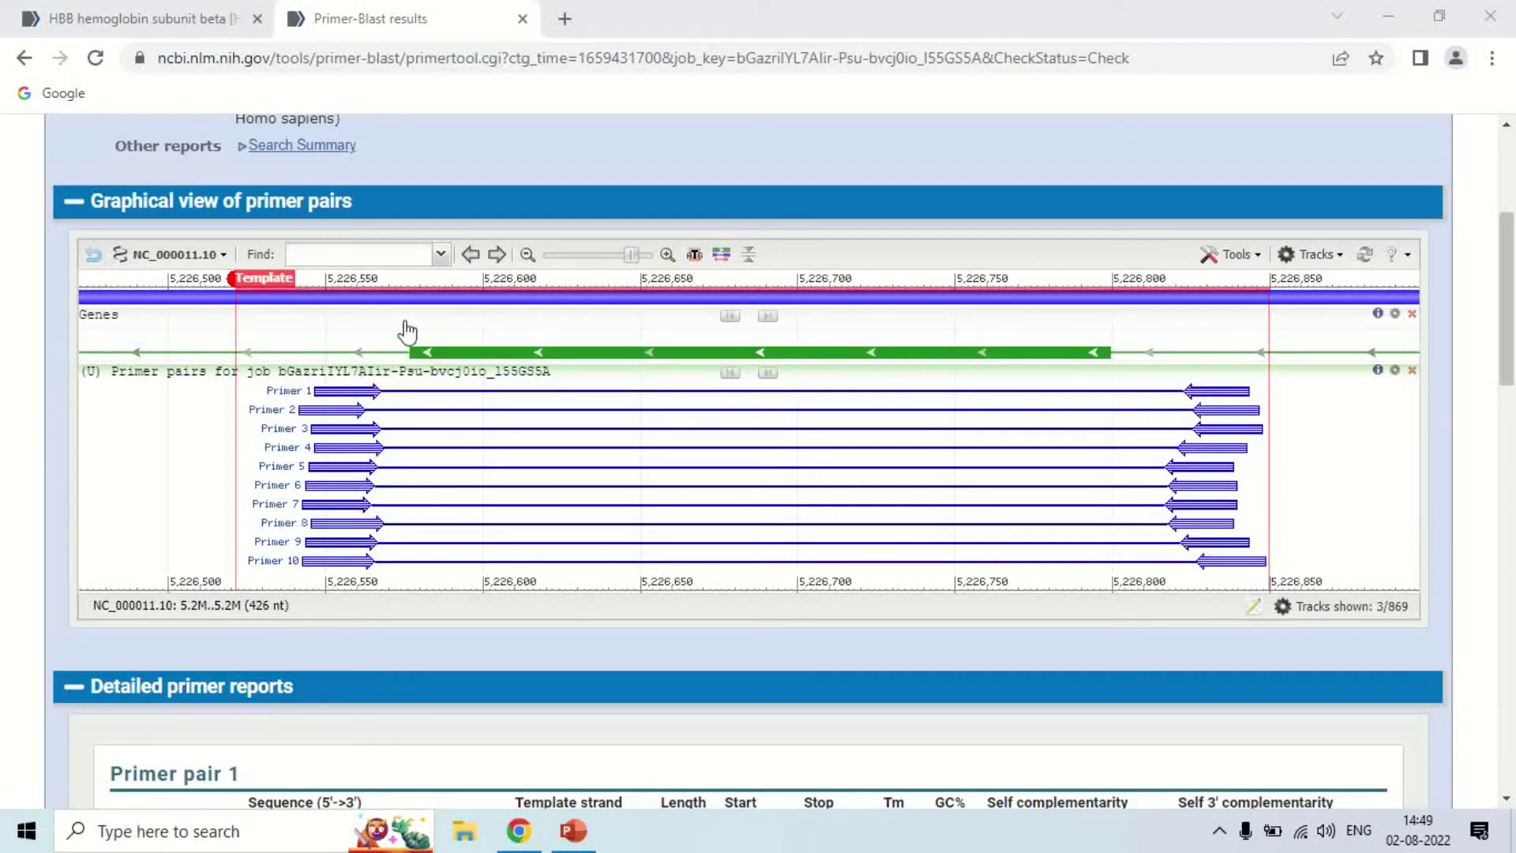
{"action": "mouse_move", "coordinate": [377, 323]}
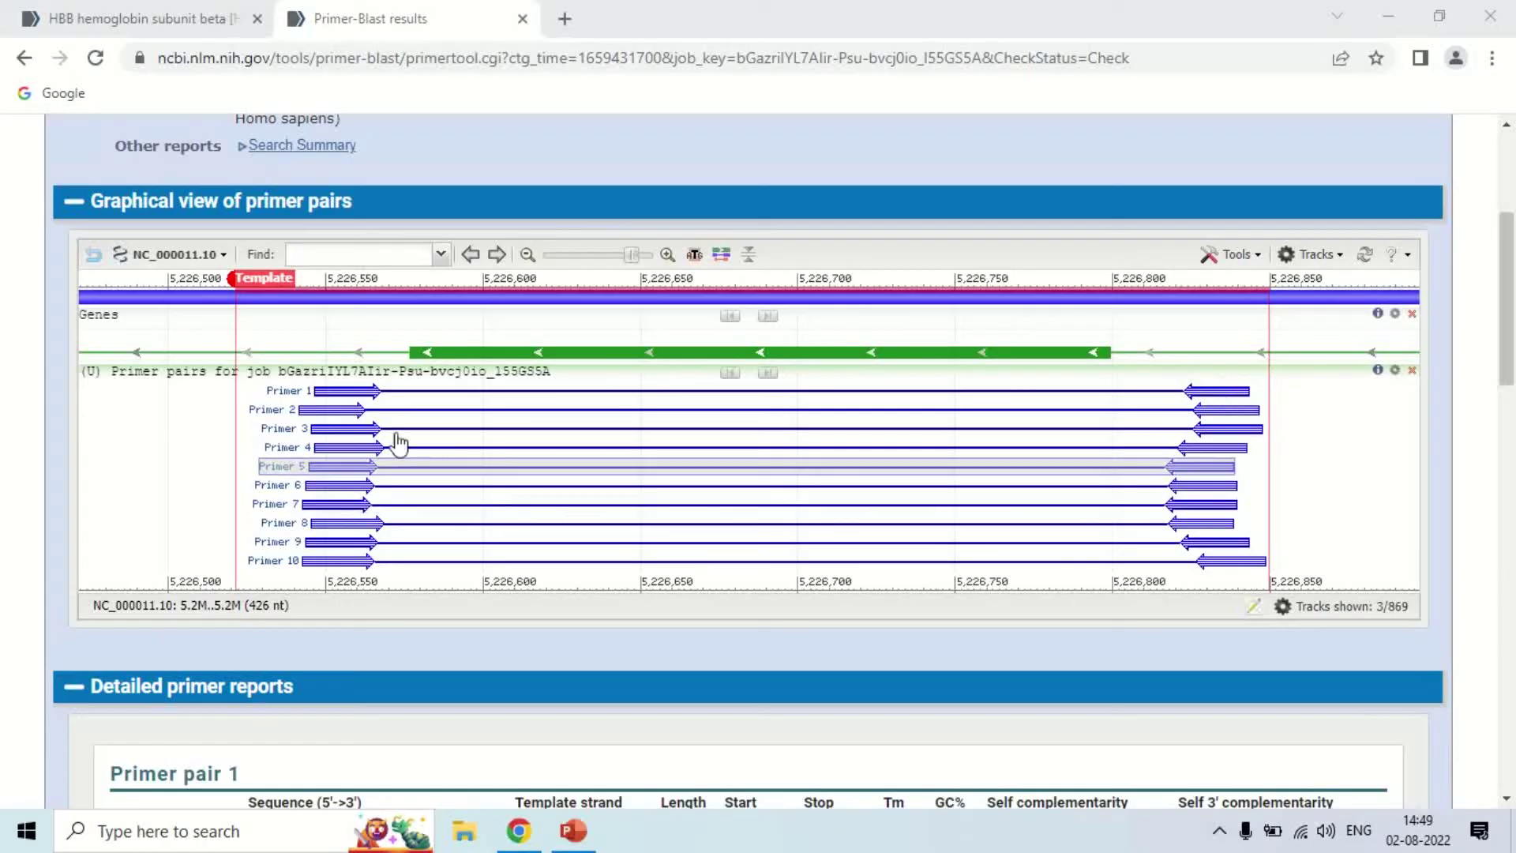
{"action": "scroll", "coordinate": [529, 405], "scroll_direction": "down", "scroll_amount": 1}
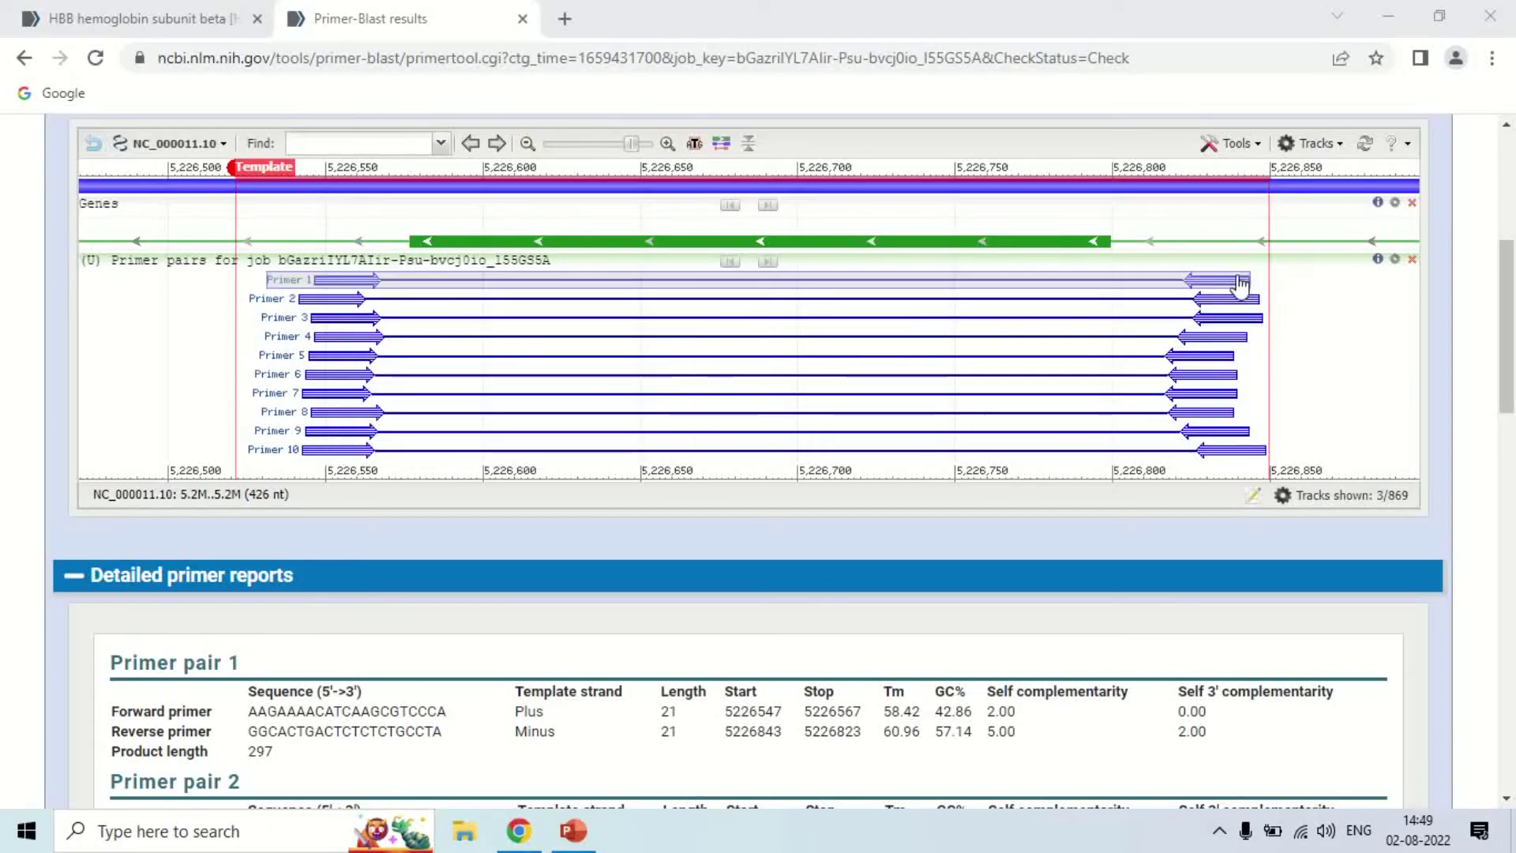
{"action": "mouse_move", "coordinate": [342, 286]}
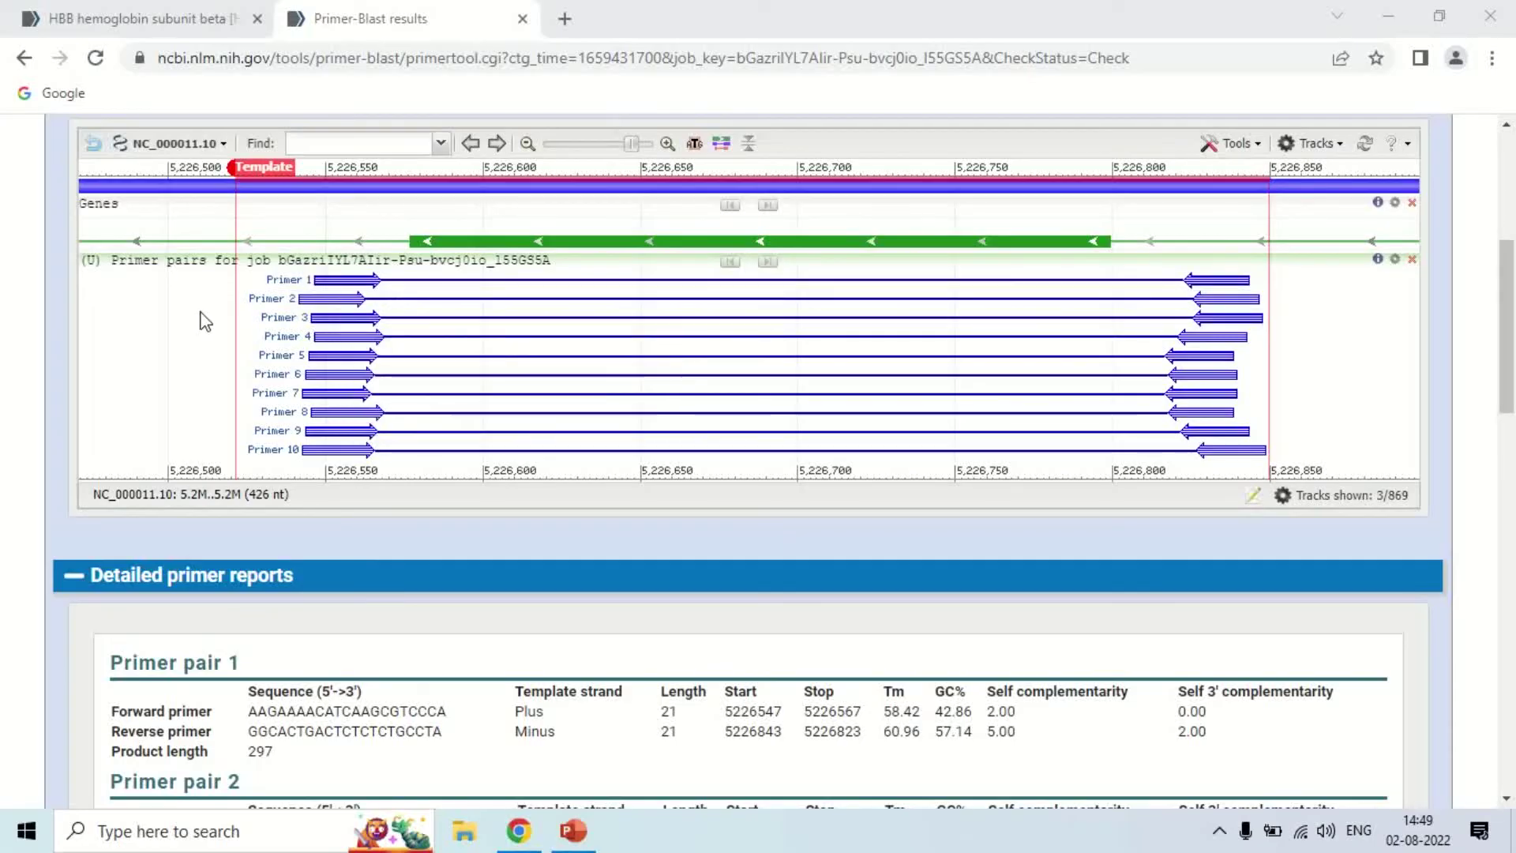
{"action": "mouse_move", "coordinate": [804, 332]}
{"action": "scroll", "coordinate": [804, 332], "scroll_direction": "down", "scroll_amount": 3}
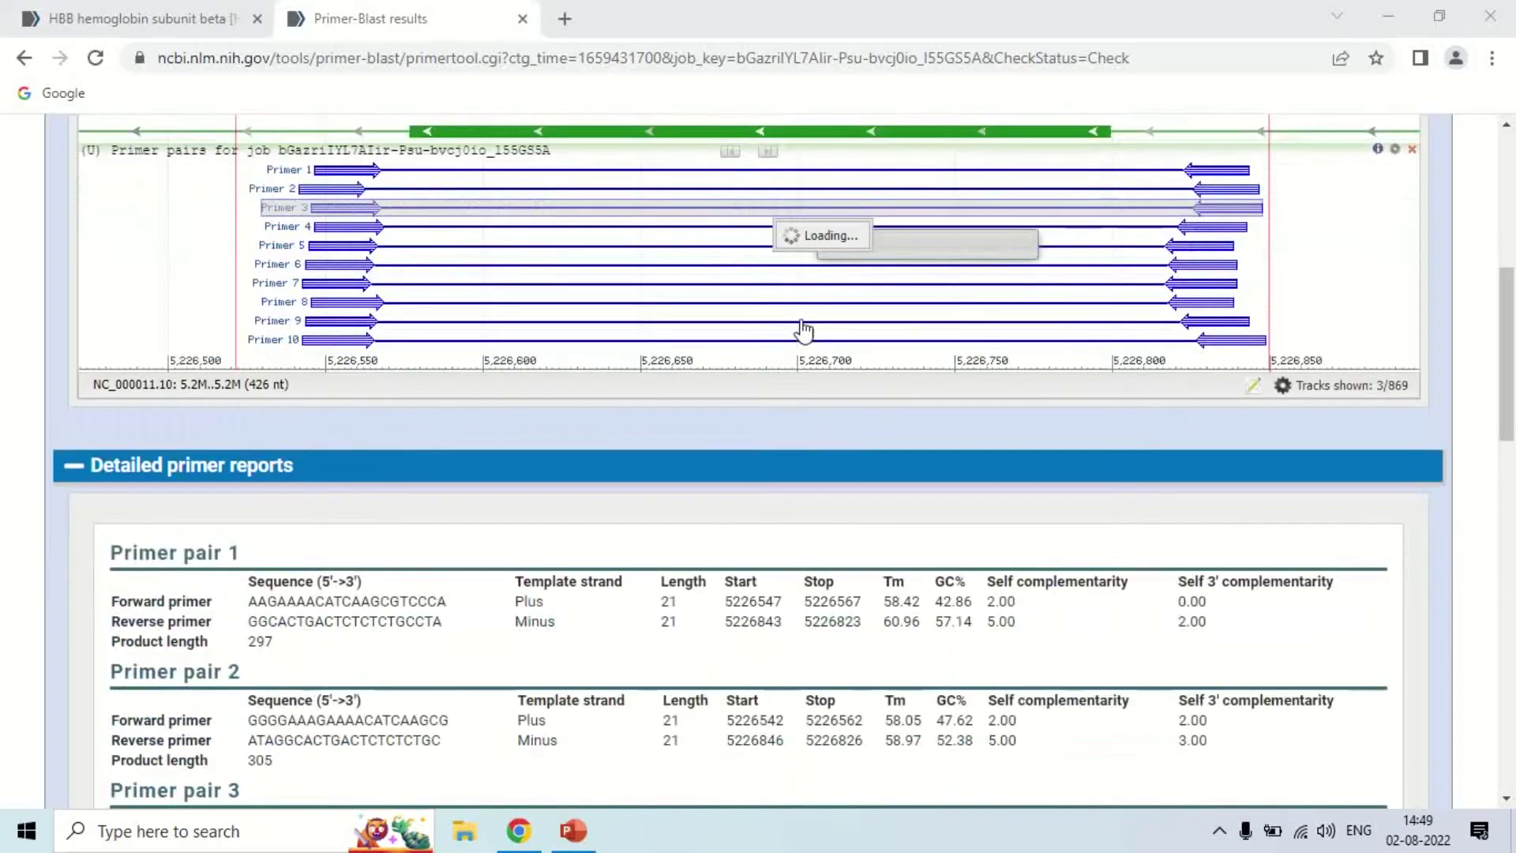
{"action": "scroll", "coordinate": [804, 331], "scroll_direction": "down", "scroll_amount": 1}
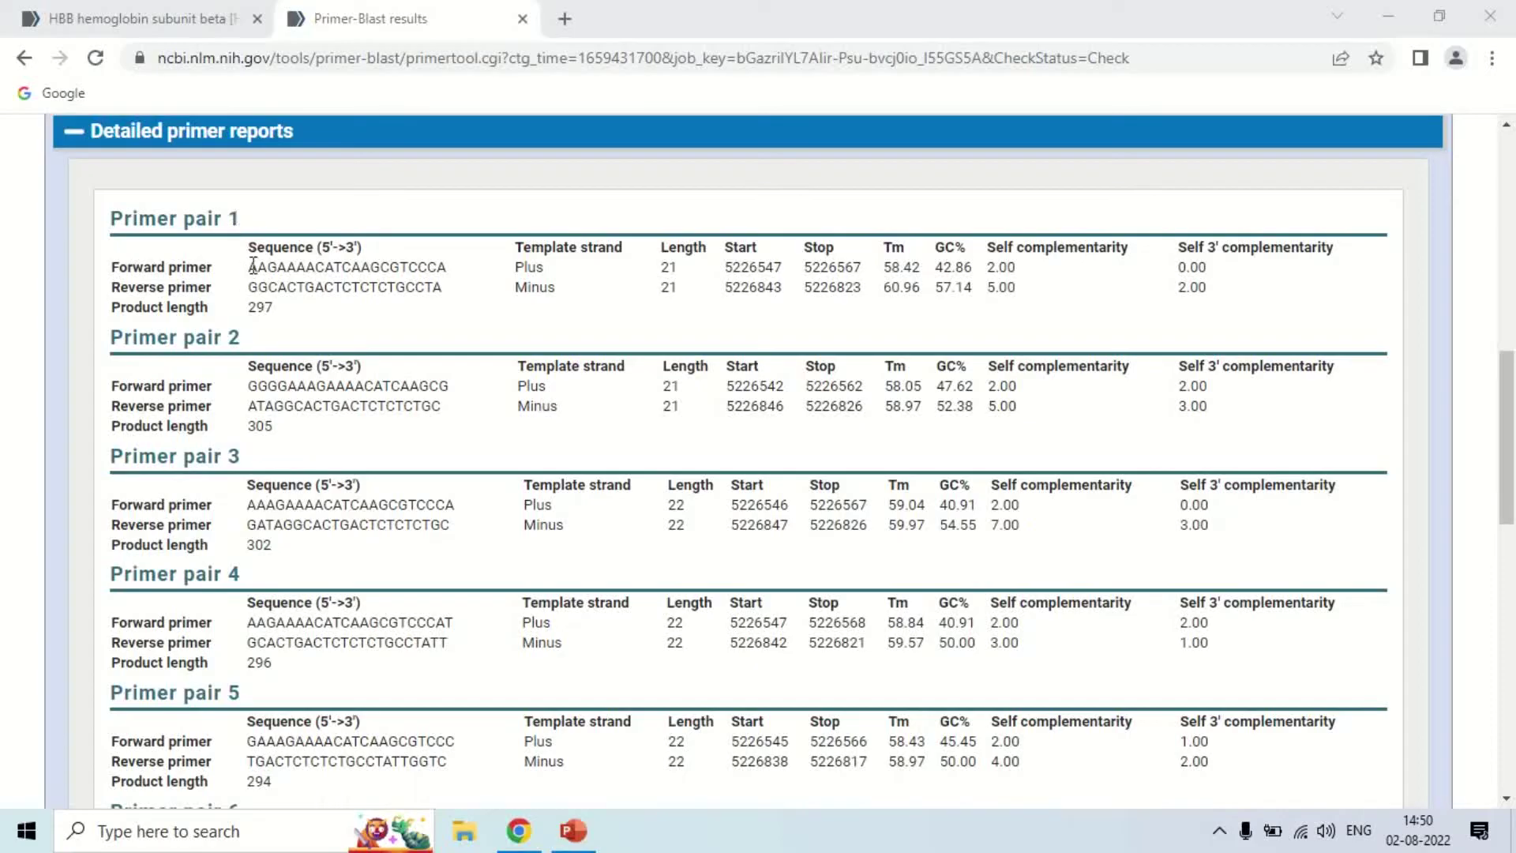
{"action": "left_click_drag", "start_coordinate": [248, 267], "coordinate": [445, 271]}
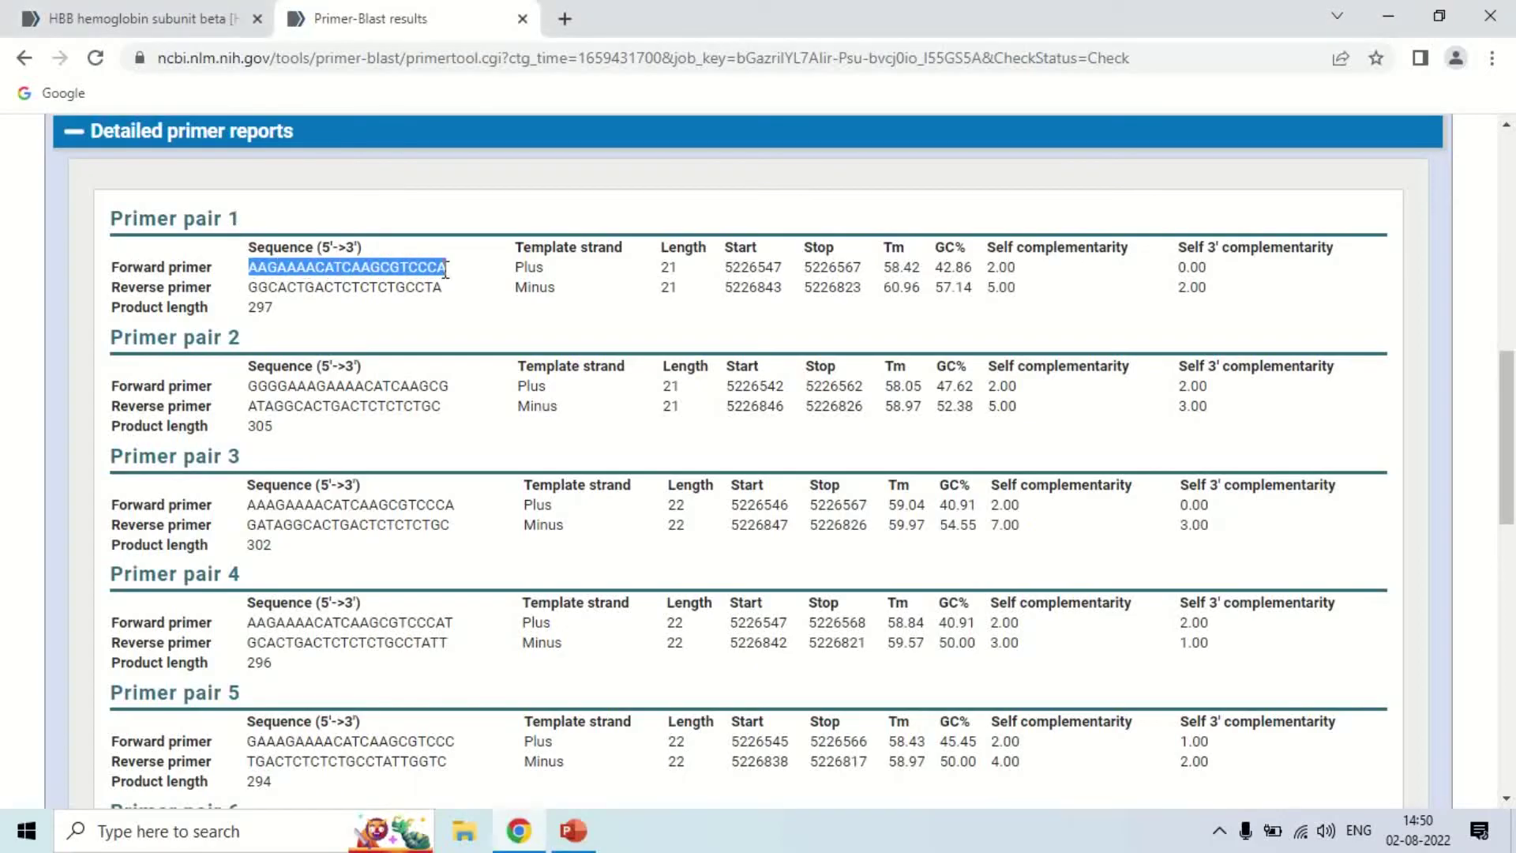
{"action": "double_click", "coordinate": [528, 269]}
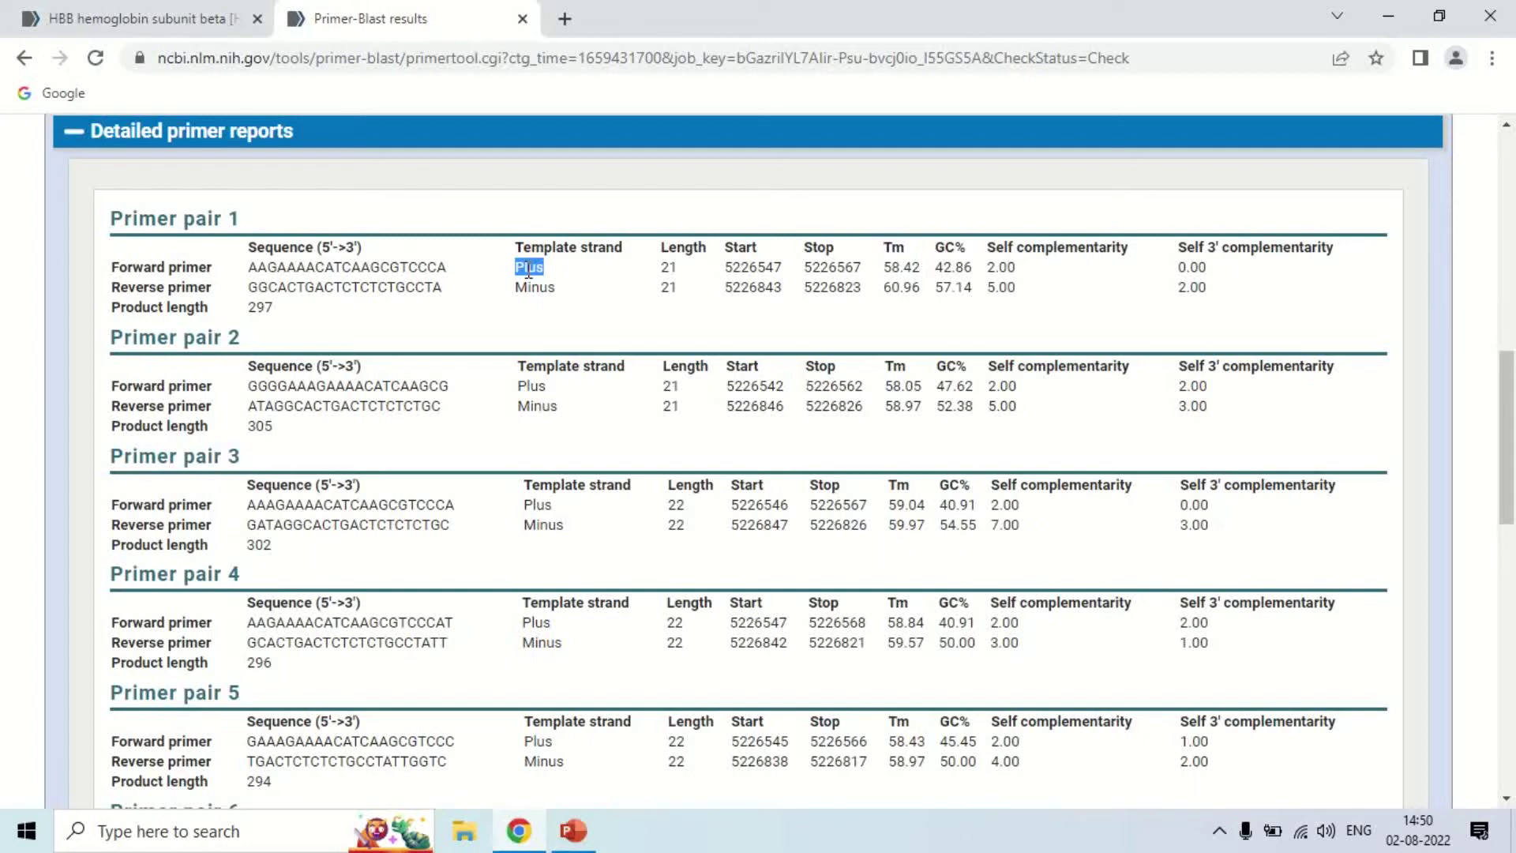
{"action": "left_click", "coordinate": [529, 272]}
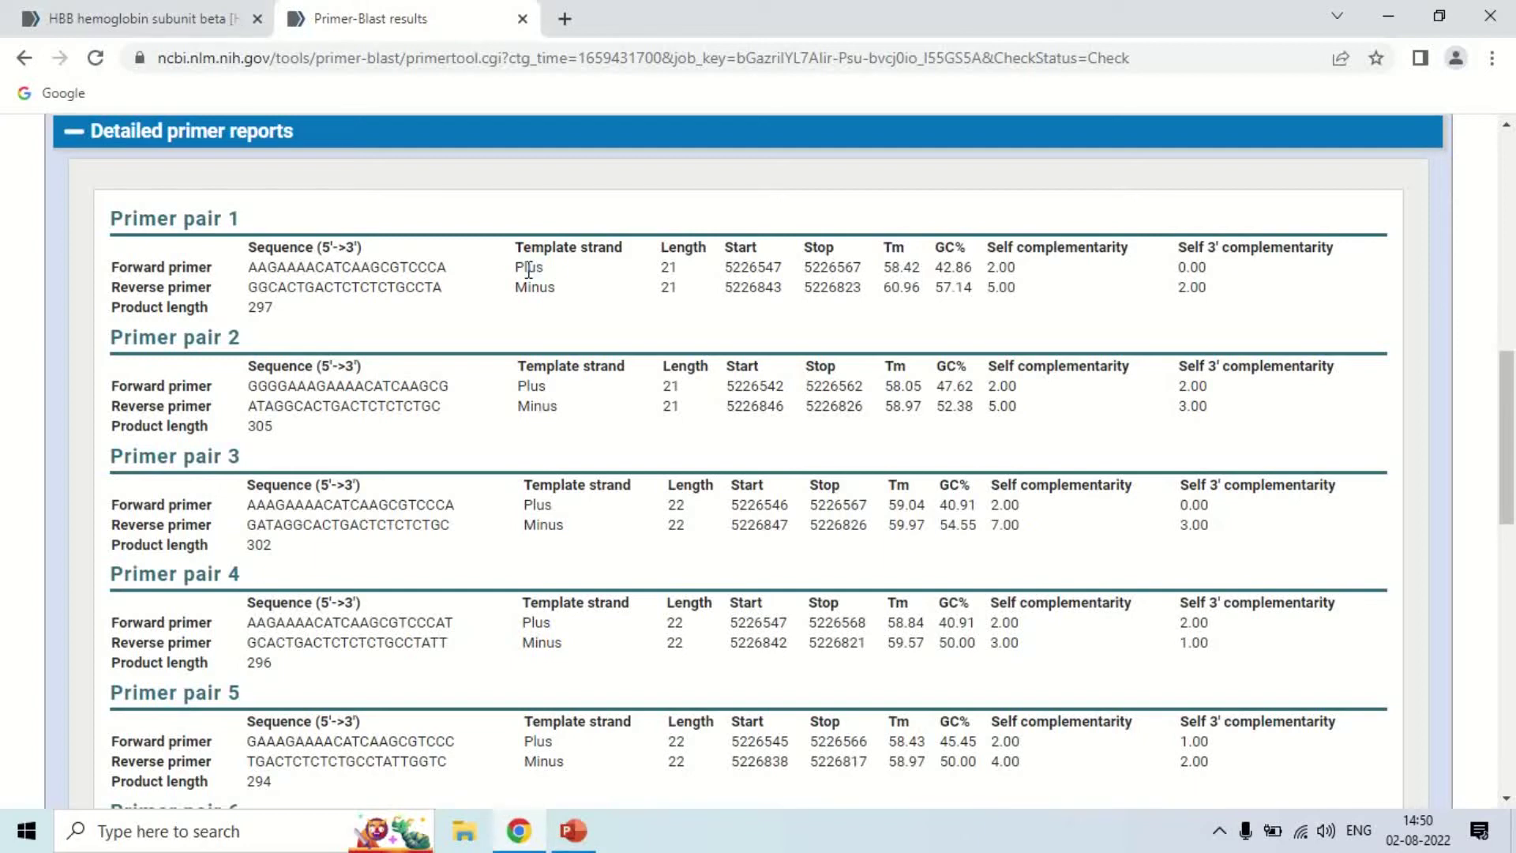
{"action": "double_click", "coordinate": [665, 267]}
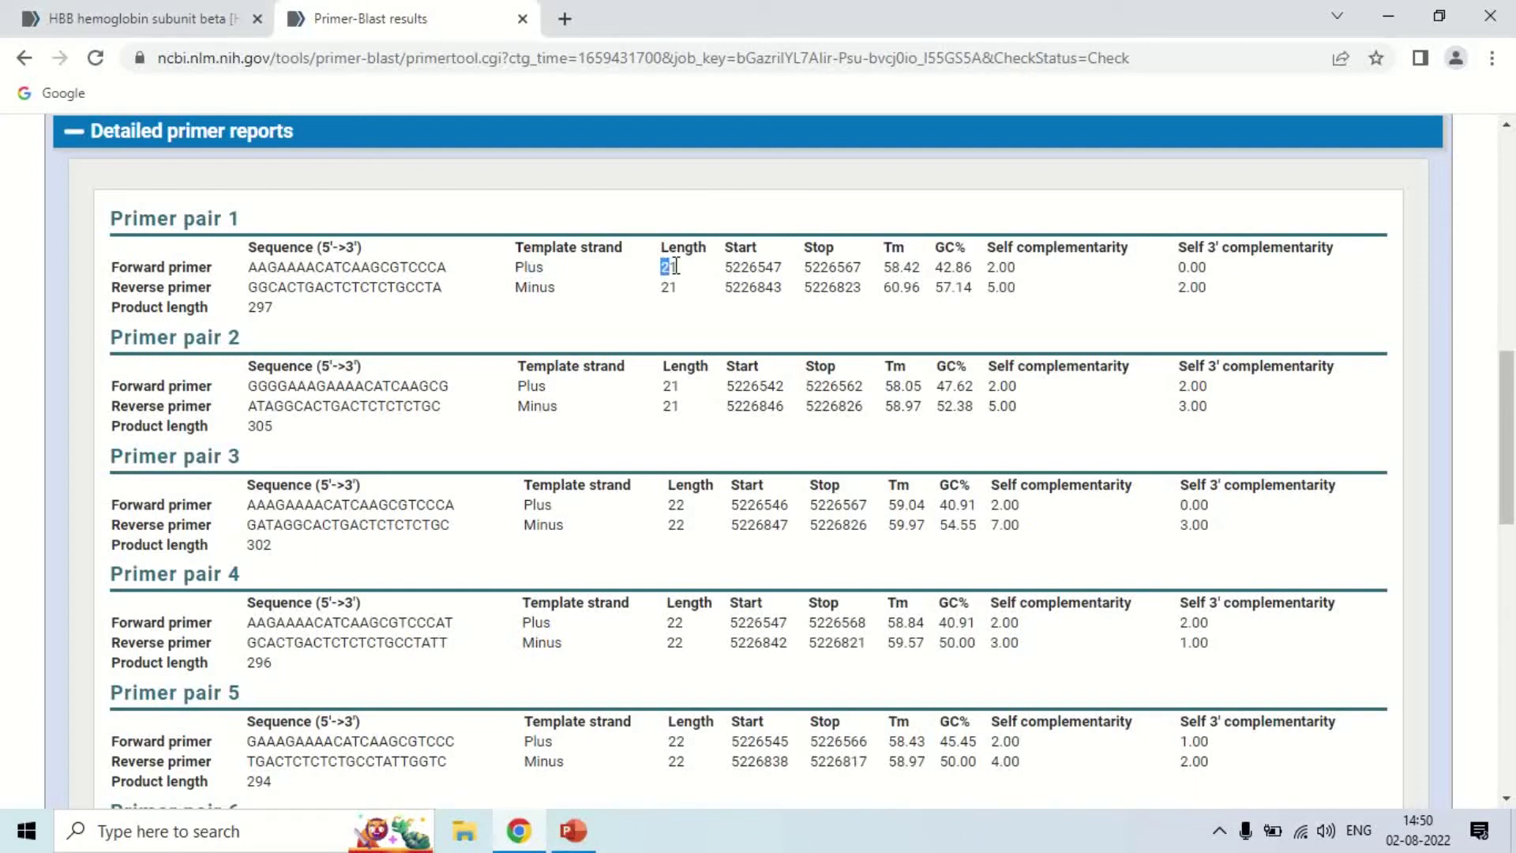
{"action": "double_click", "coordinate": [740, 268]}
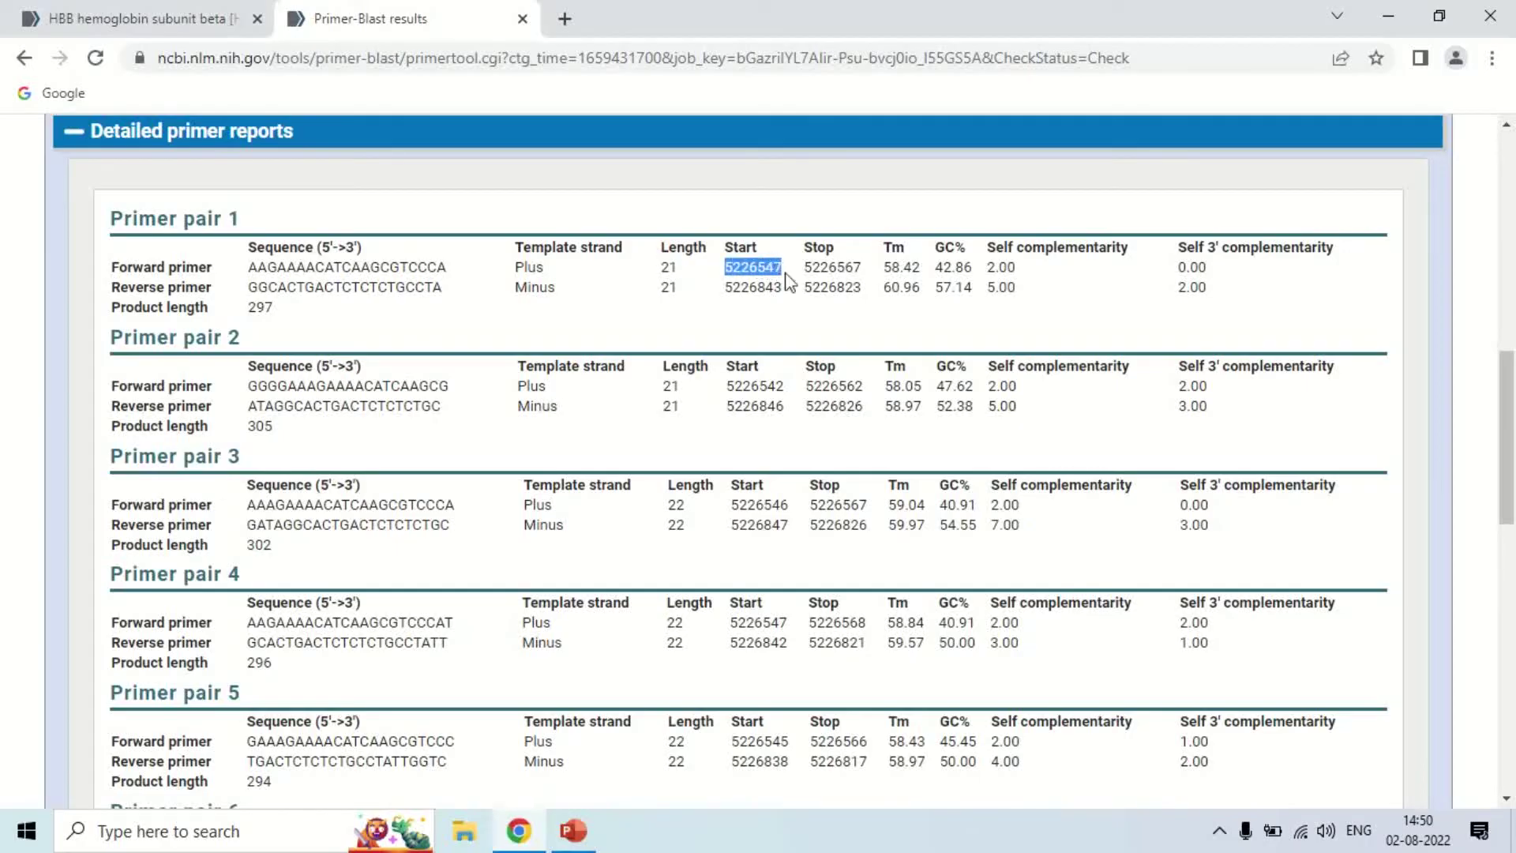
{"action": "left_click_drag", "start_coordinate": [805, 269], "coordinate": [839, 267]}
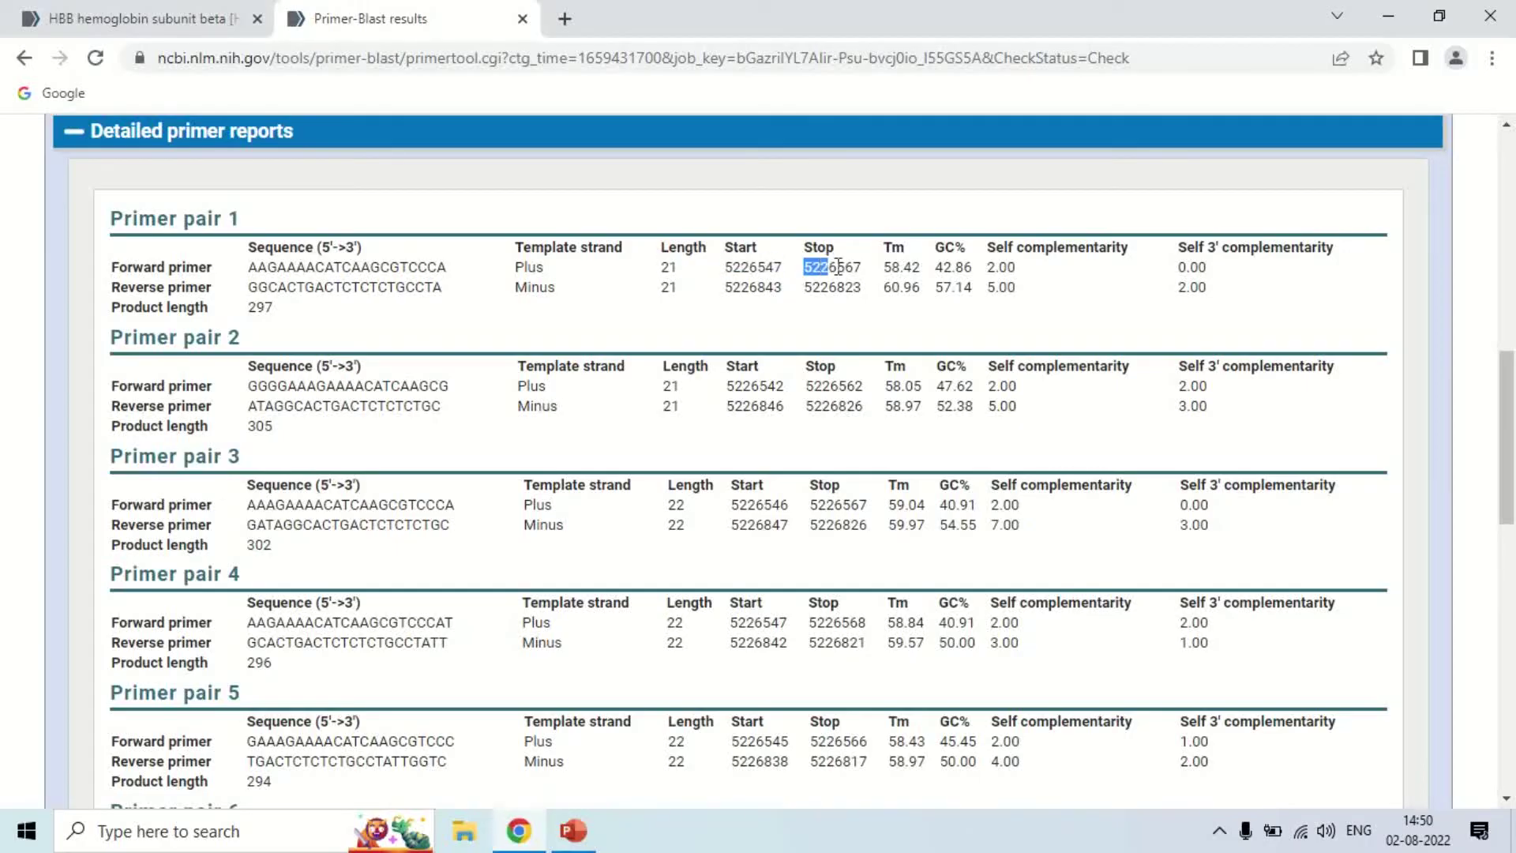
{"action": "double_click", "coordinate": [894, 268]}
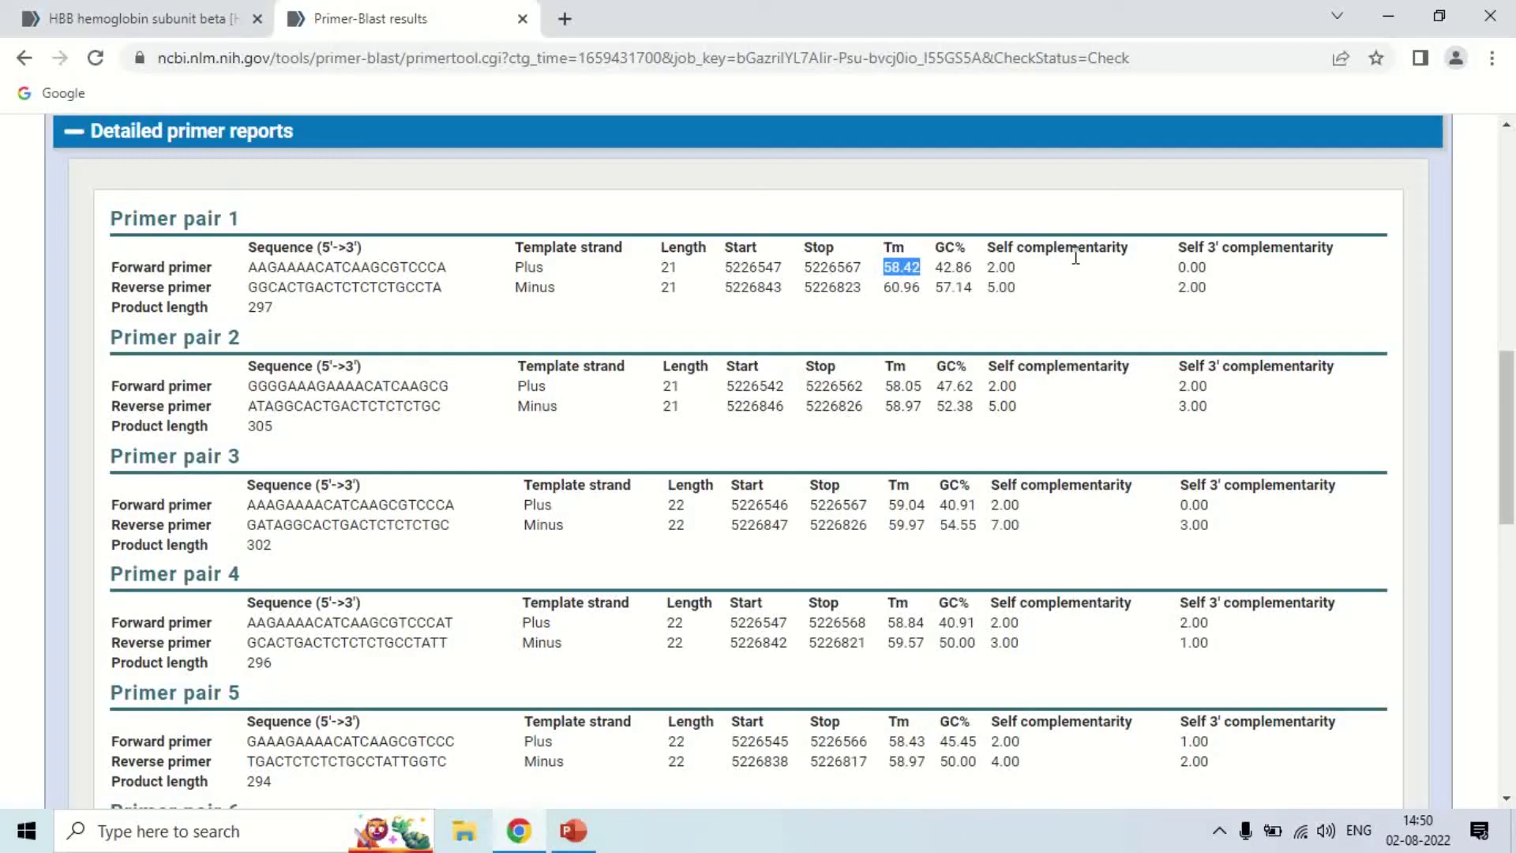
{"action": "left_click", "coordinate": [1041, 257]}
{"action": "left_click_drag", "start_coordinate": [261, 286], "coordinate": [427, 300]}
{"action": "double_click", "coordinate": [532, 289]}
{"action": "left_click", "coordinate": [531, 292]}
{"action": "double_click", "coordinate": [729, 294]}
{"action": "double_click", "coordinate": [833, 291]}
{"action": "left_click_drag", "start_coordinate": [885, 291], "coordinate": [920, 293]}
{"action": "left_click", "coordinate": [949, 290]}
{"action": "scroll", "coordinate": [1007, 356], "scroll_direction": "down", "scroll_amount": 3}
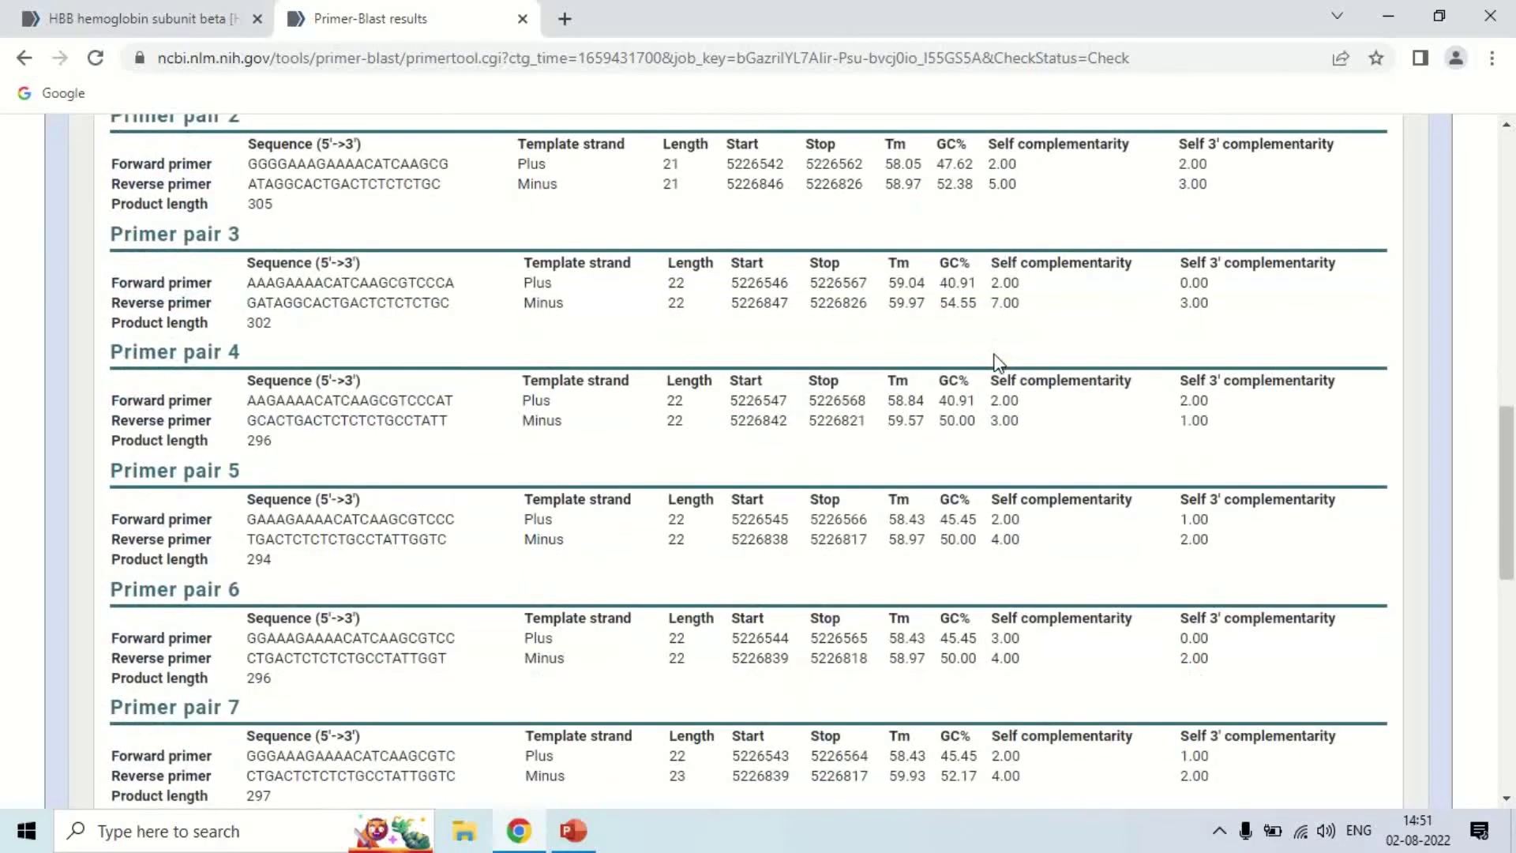
{"action": "scroll", "coordinate": [999, 363], "scroll_direction": "down", "scroll_amount": 2}
{"action": "scroll", "coordinate": [999, 363], "scroll_direction": "down", "scroll_amount": 5}
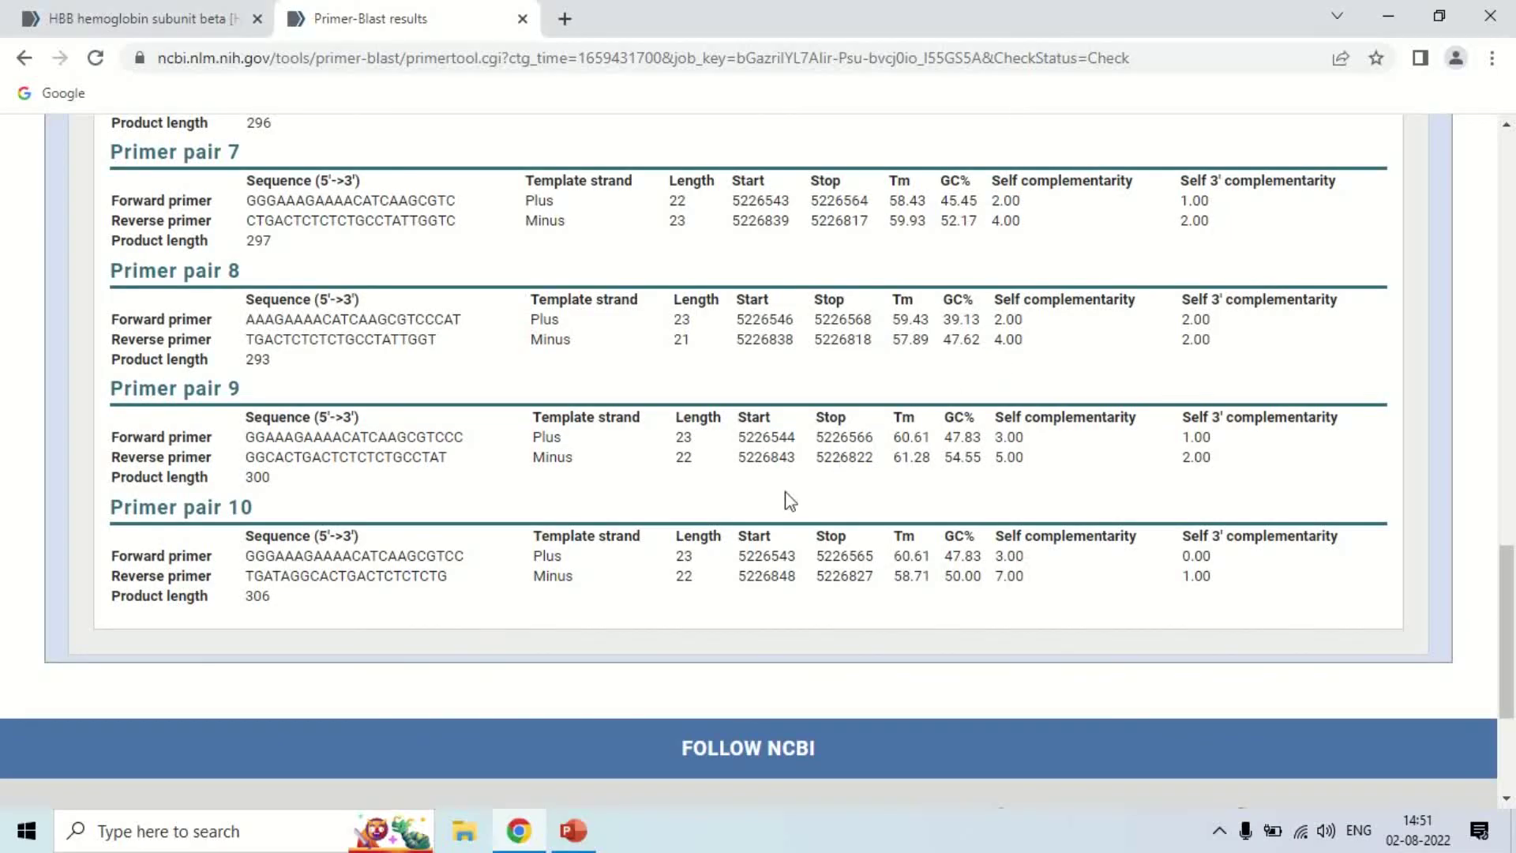
{"action": "scroll", "coordinate": [786, 499], "scroll_direction": "up", "scroll_amount": 10}
{"action": "scroll", "coordinate": [785, 493], "scroll_direction": "up", "scroll_amount": 10}
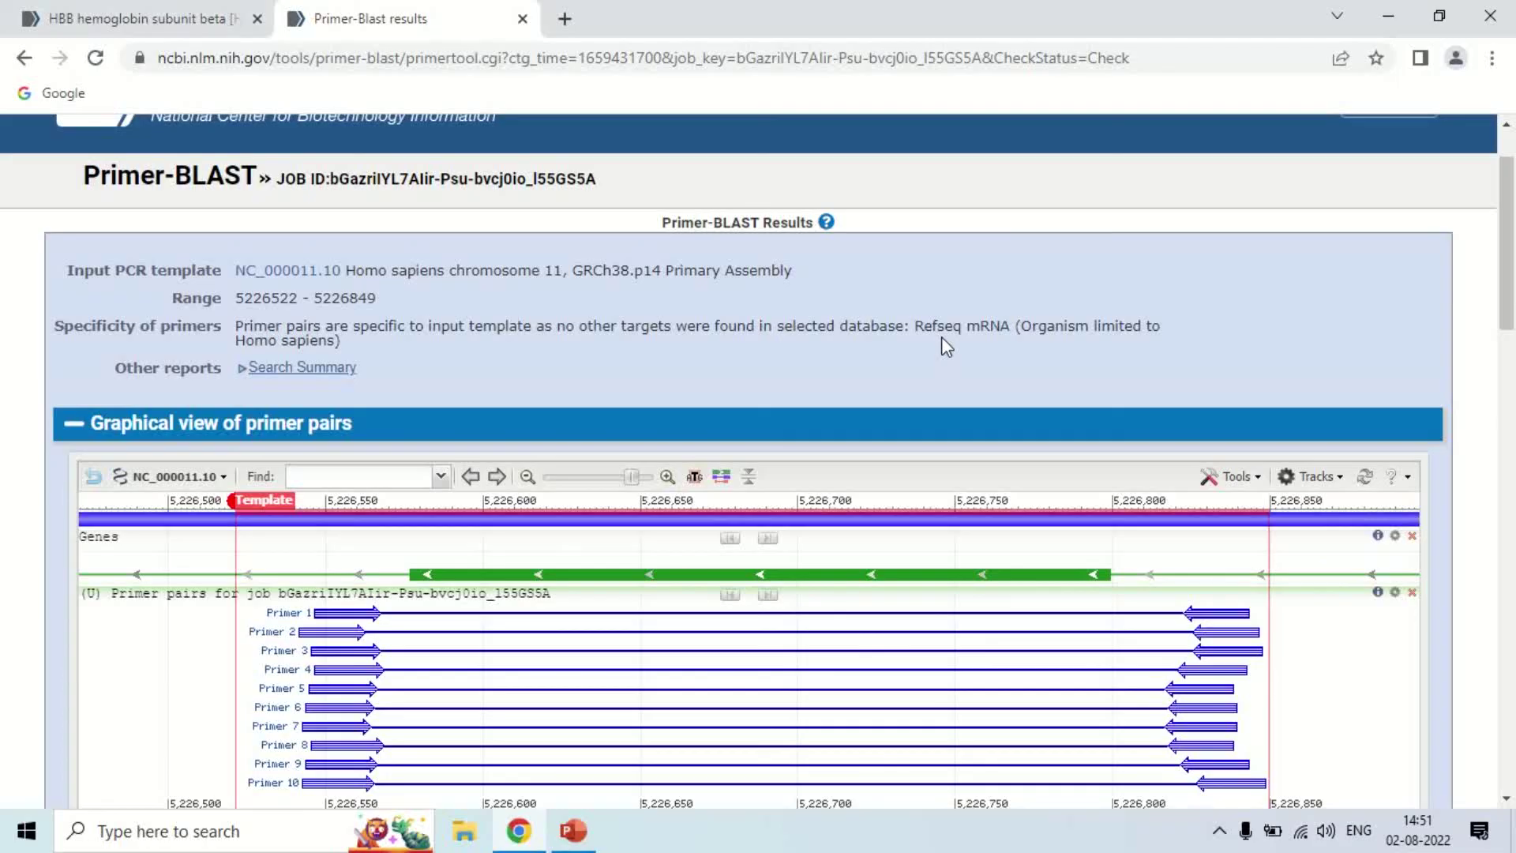
{"action": "scroll", "coordinate": [942, 338], "scroll_direction": "down", "scroll_amount": 3}
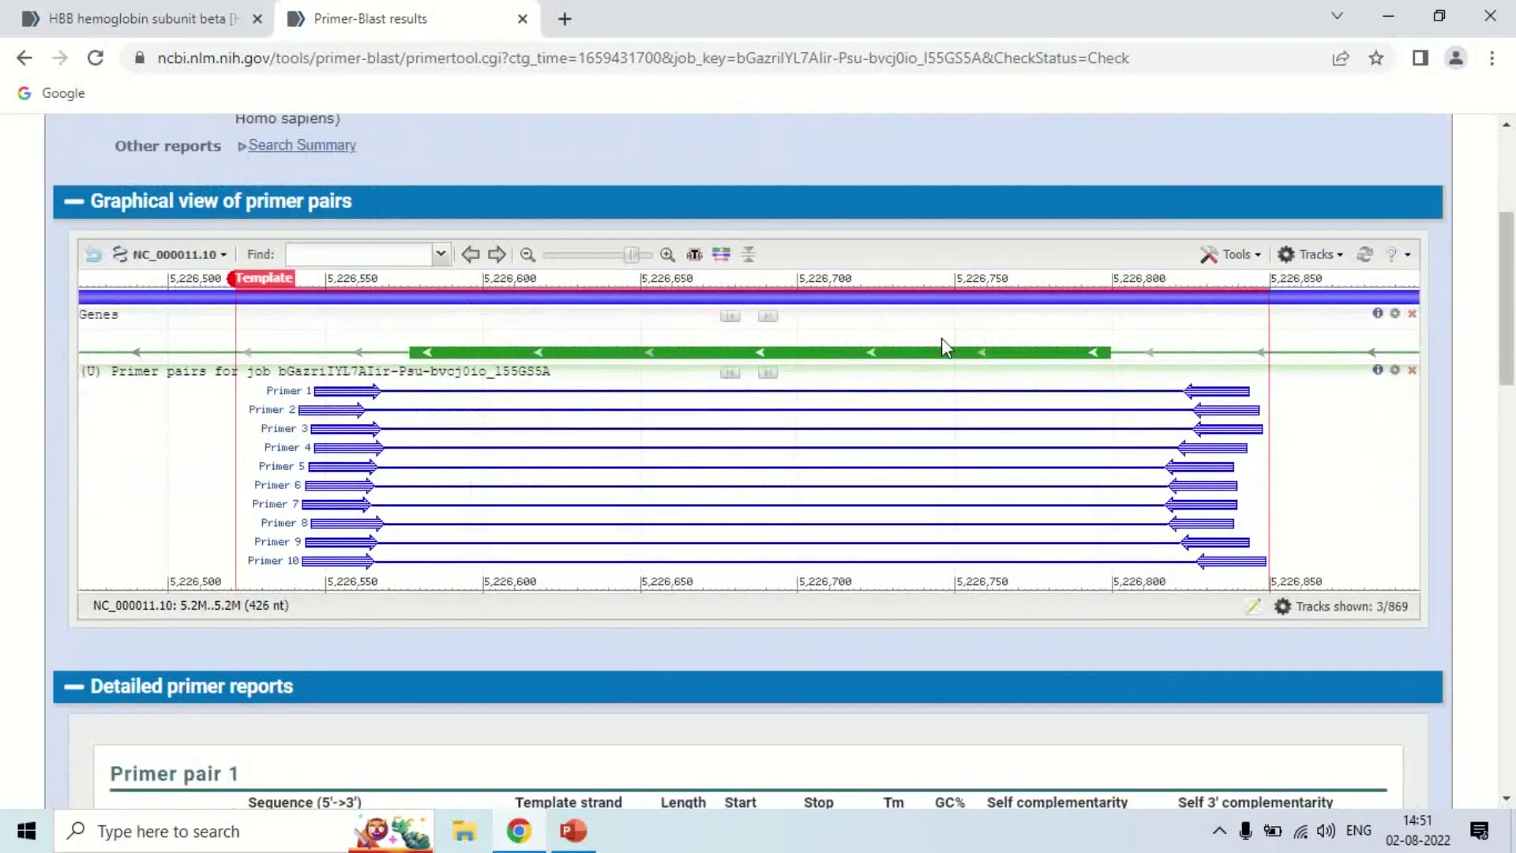